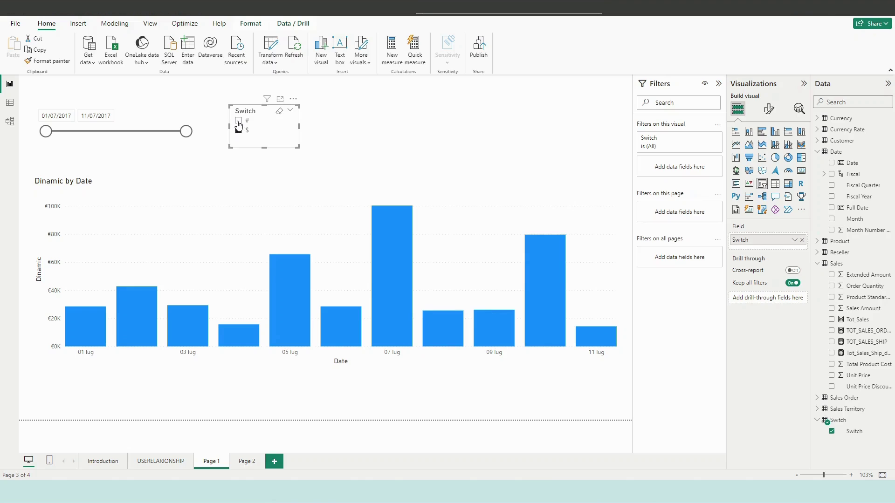
Set the Switch slicer to #, inspect the 02/07/2017 column in the chart, and set the slicer back to $
left_click(241, 124)
left_click(241, 125)
left_click(240, 123)
mouse_move(131, 319)
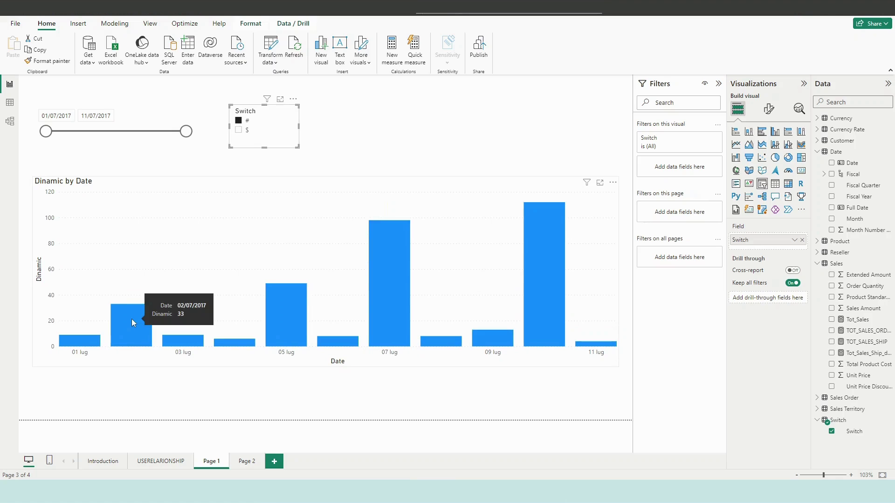
left_click(238, 130)
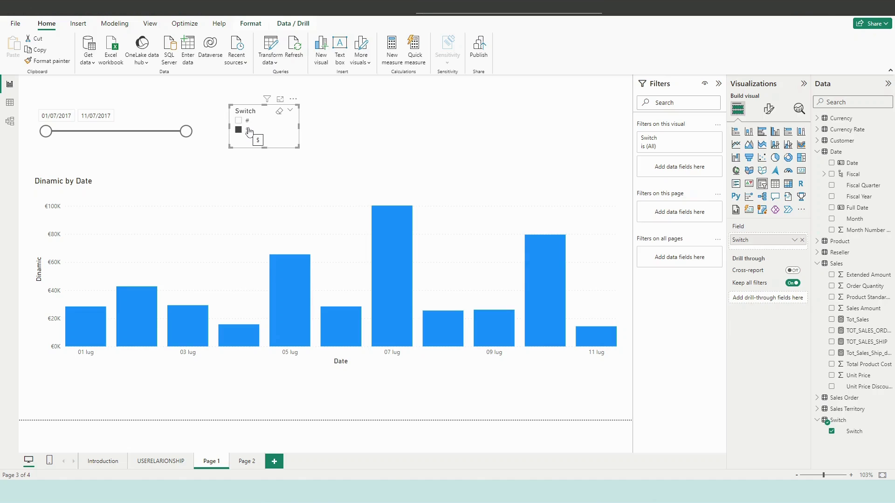
Try the Dinamic by Date visual as a line chart and return it to a clustered column chart
left_click(265, 212)
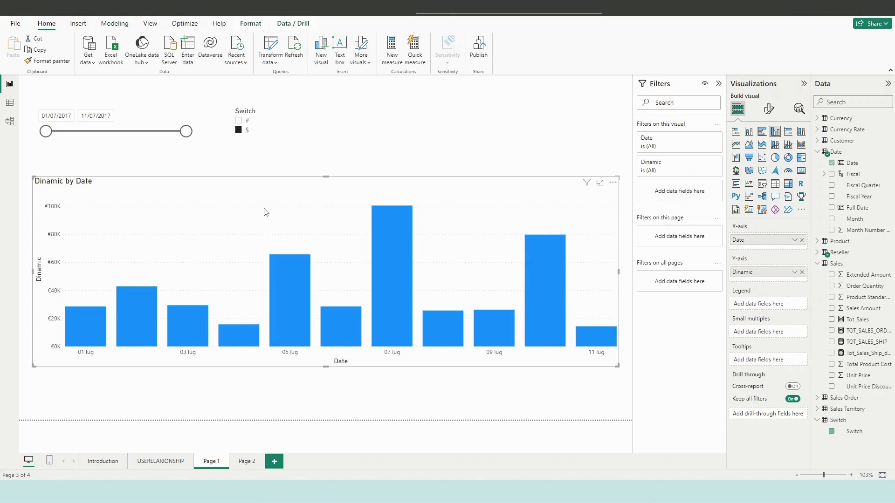
left_click(736, 144)
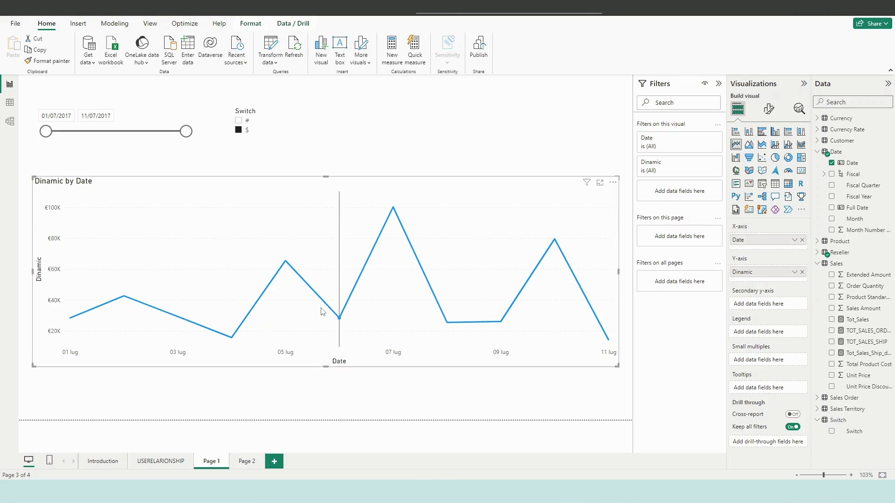
left_click(238, 130)
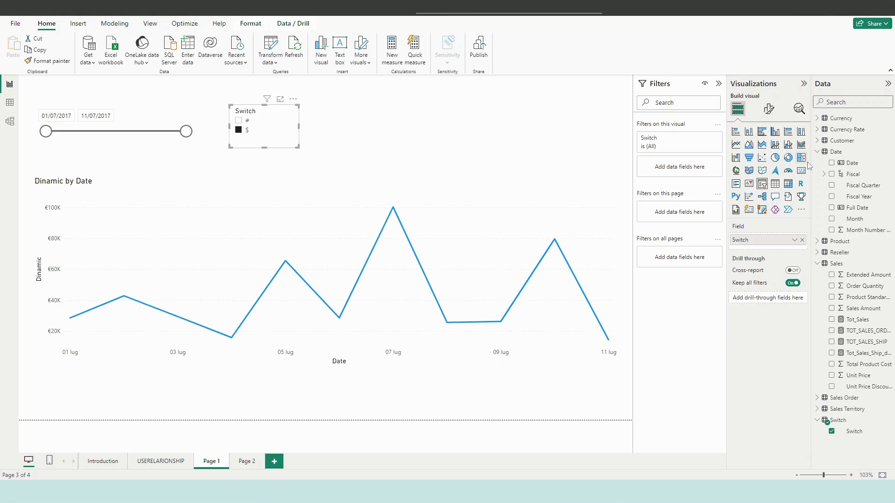
left_click(775, 132)
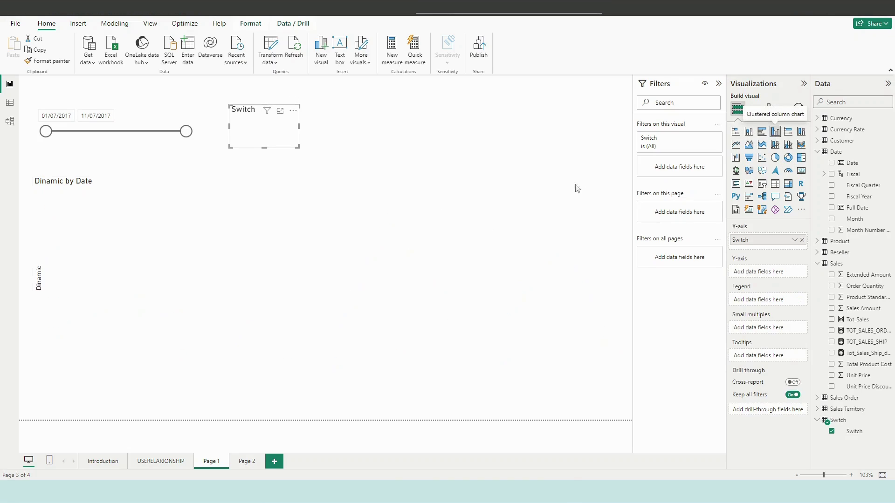
left_click(550, 249)
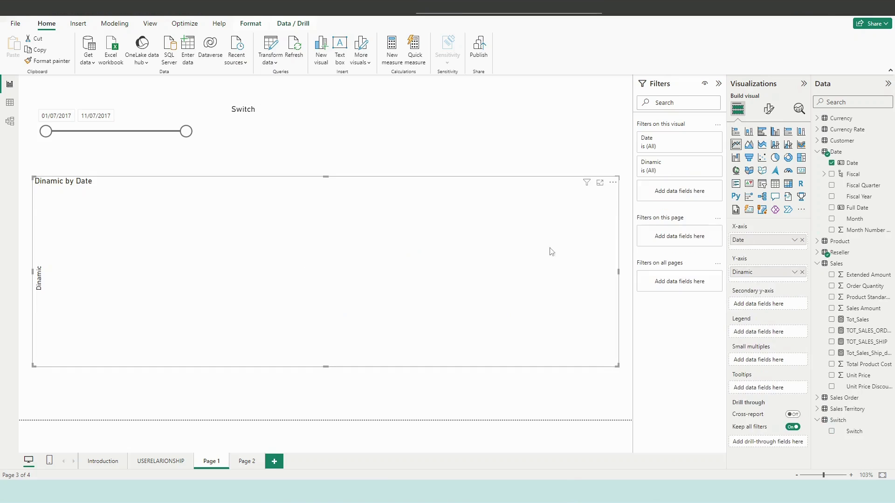
left_click(774, 132)
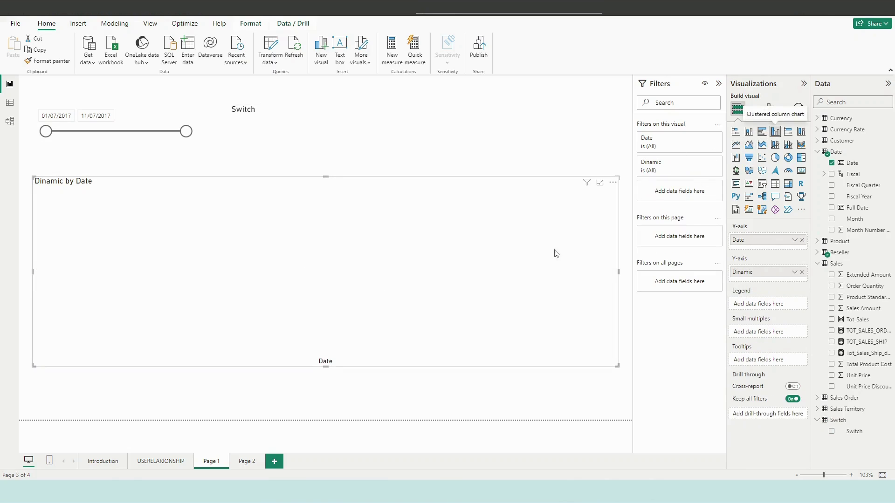
left_click(173, 135)
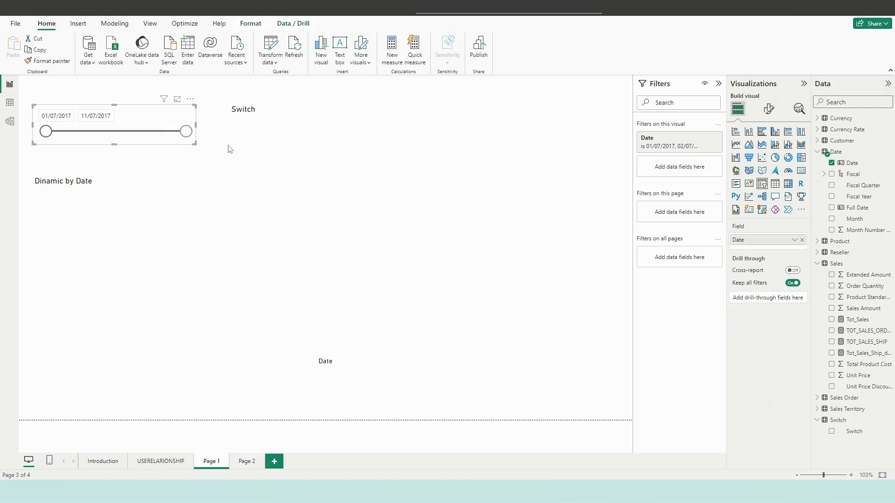
left_click(300, 241)
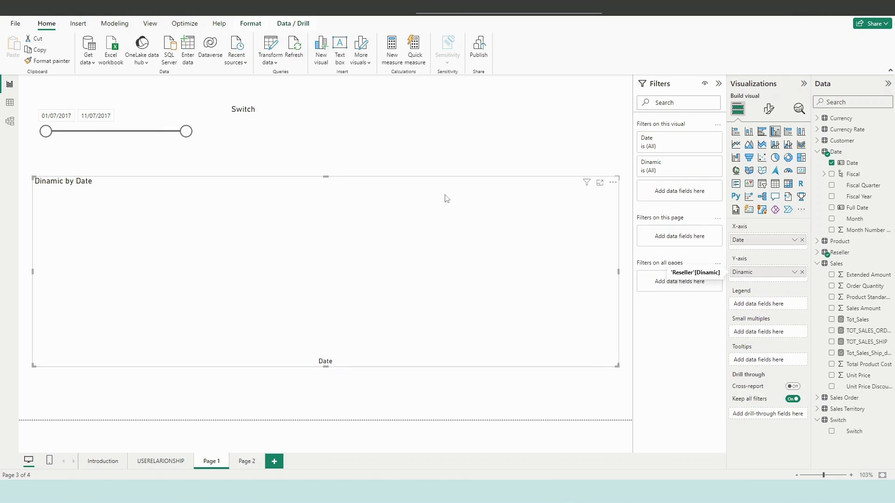
left_click(290, 146)
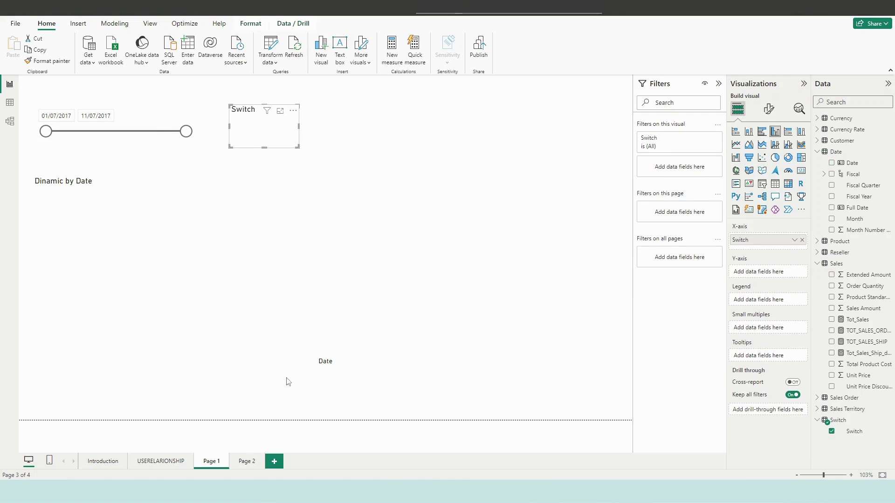
Copy the date slicer from Page 1 to Page 2 without keeping the two slicers in sync
left_click(246, 463)
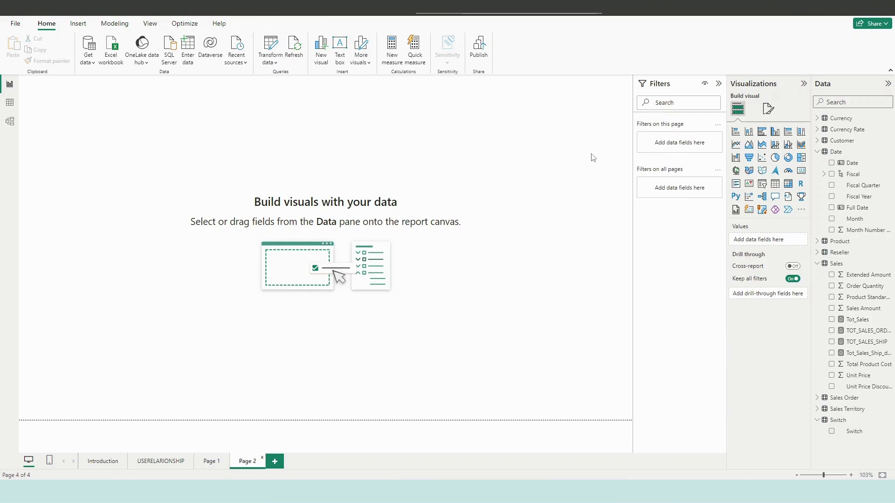
left_click(210, 463)
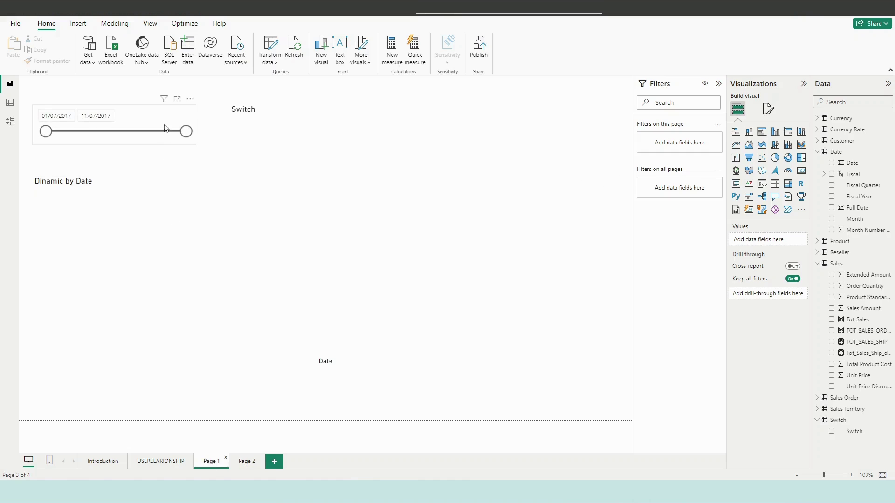
left_click(168, 115)
key("ctrl+c")
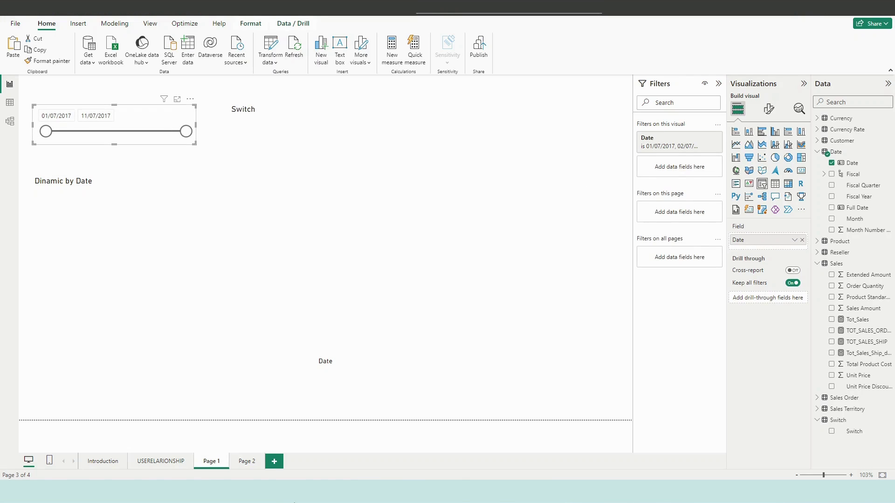
key("ctrl+Page_Down")
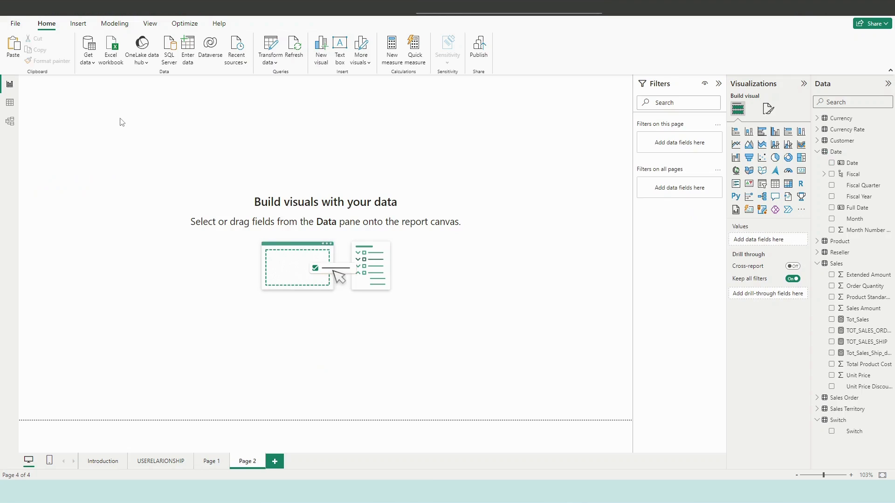
key("ctrl+v")
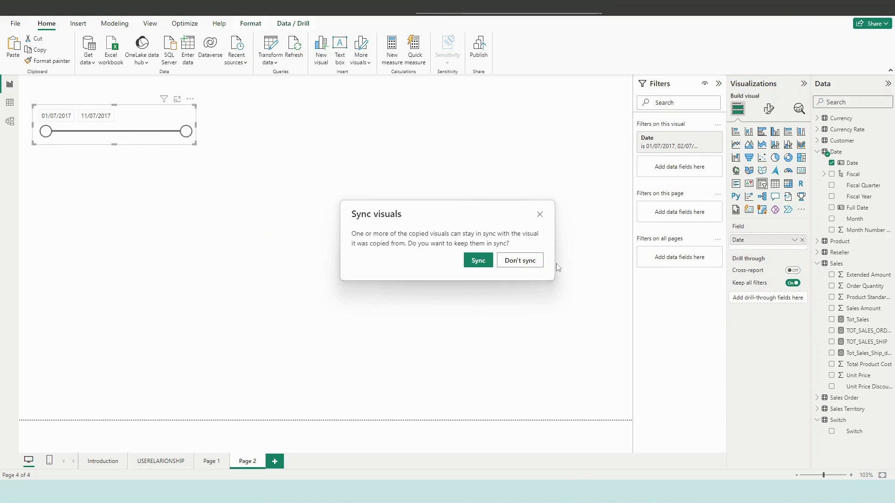
left_click(525, 261)
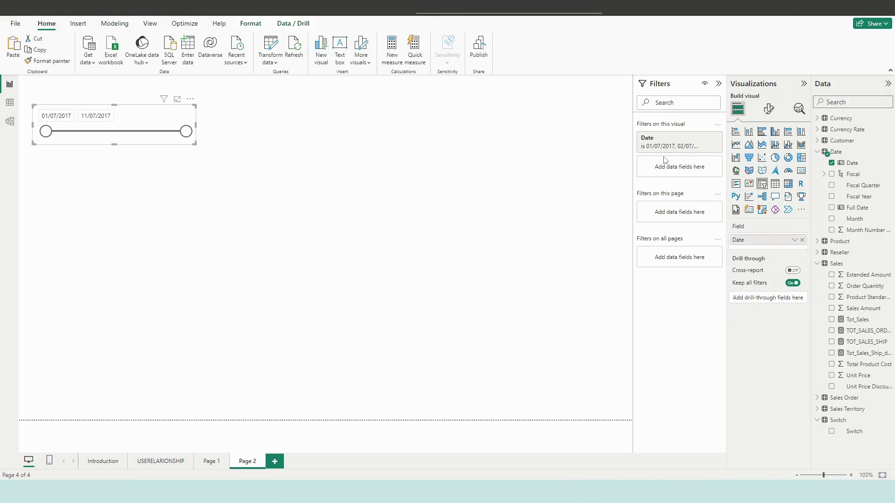
Check the dates selected in the copied slicer's Date filter and shift the slicer slightly right and upward on Page 2
left_click(704, 139)
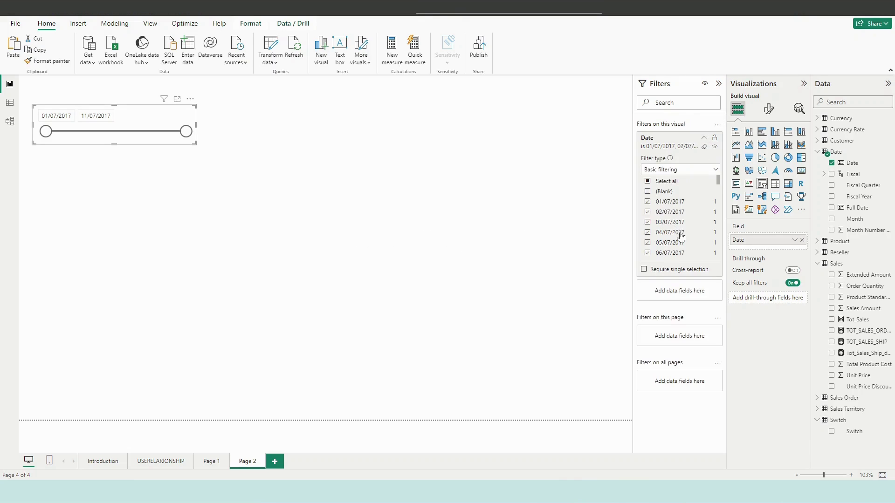
scroll(678, 238, "down", 2)
scroll(678, 238, "down", 3)
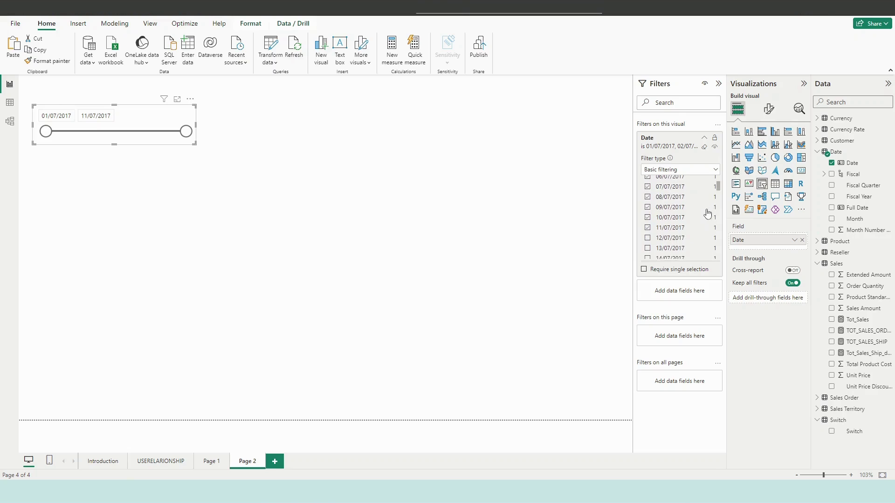
scroll(717, 188, "up", 5)
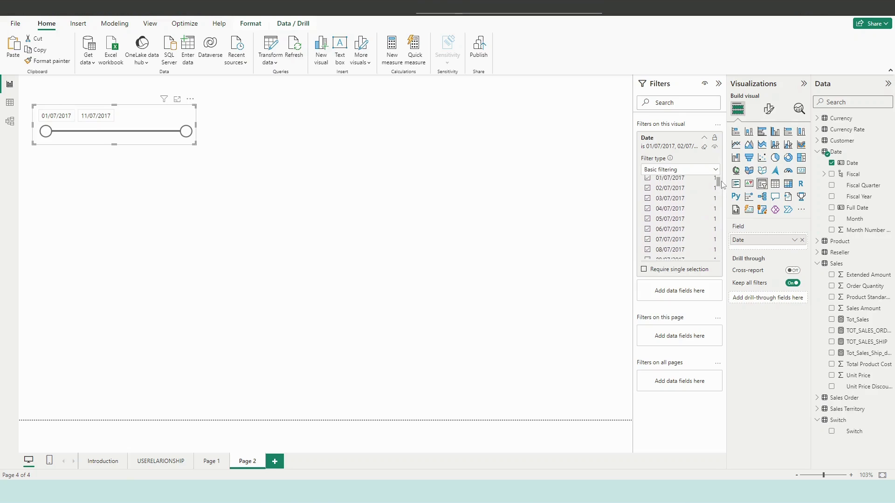
left_click(592, 196)
mouse_move(163, 113)
left_mouse_down()
mouse_move(208, 120)
mouse_move(150, 104)
left_mouse_up()
left_click(555, 189)
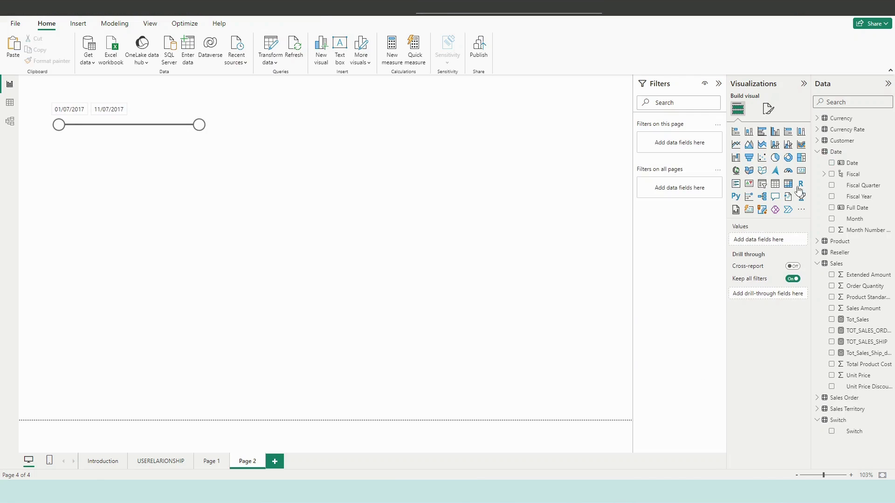
Add a blank clustered column chart to Page 2, widening it and placing it below the date slicer in the page's lower half
left_click(774, 132)
left_click_drag(193, 233, 478, 285)
left_click_drag(280, 321, 275, 372)
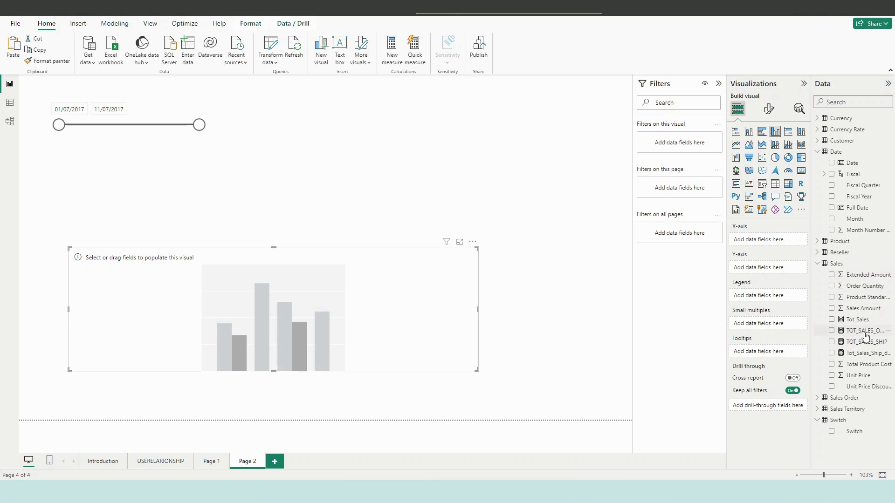
Plot Order Quantity and Sales Amount from the Sales table on the chart's Y-axis, with Date on the X-axis
left_click_drag(868, 286, 786, 272)
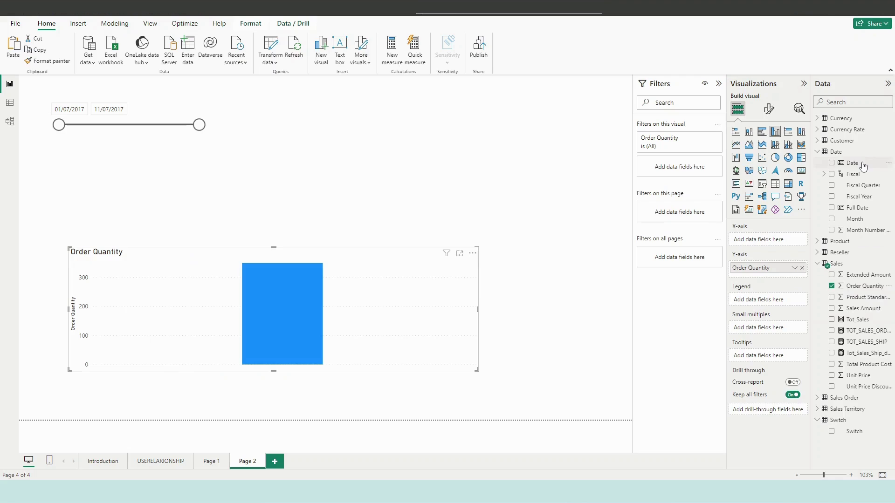
left_click_drag(863, 164, 787, 242)
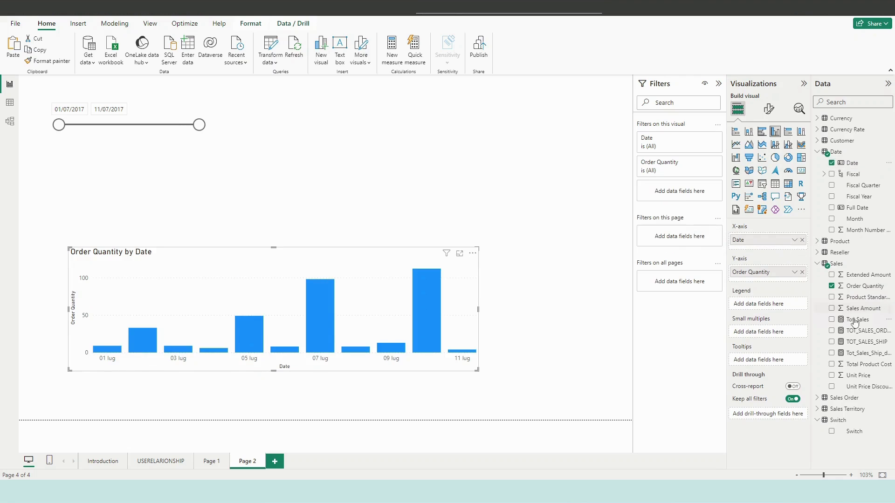
left_click_drag(870, 309, 779, 276)
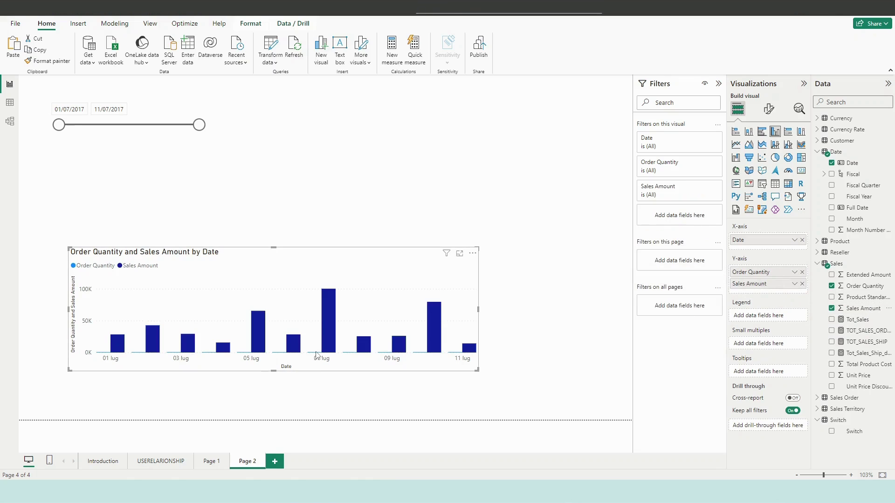
Narrow the date slicer on Page 2 so that its end date is 03/07/2017
left_click_drag(199, 124, 87, 124)
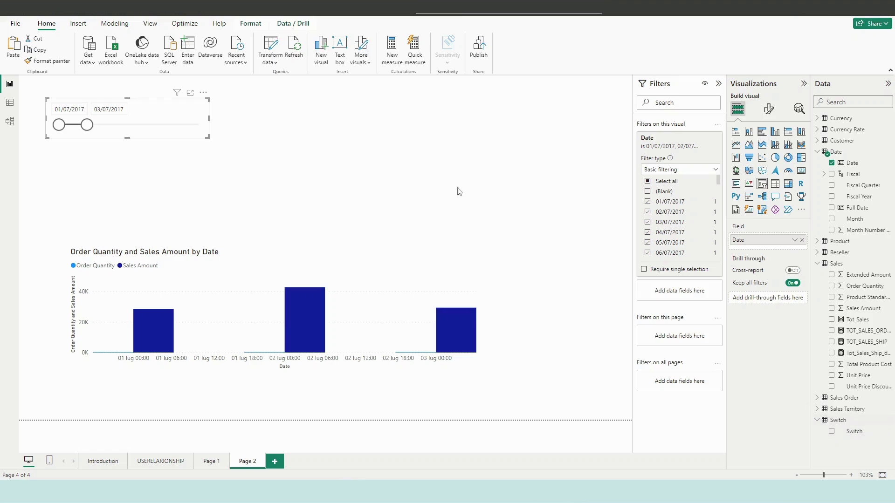
left_click(347, 143)
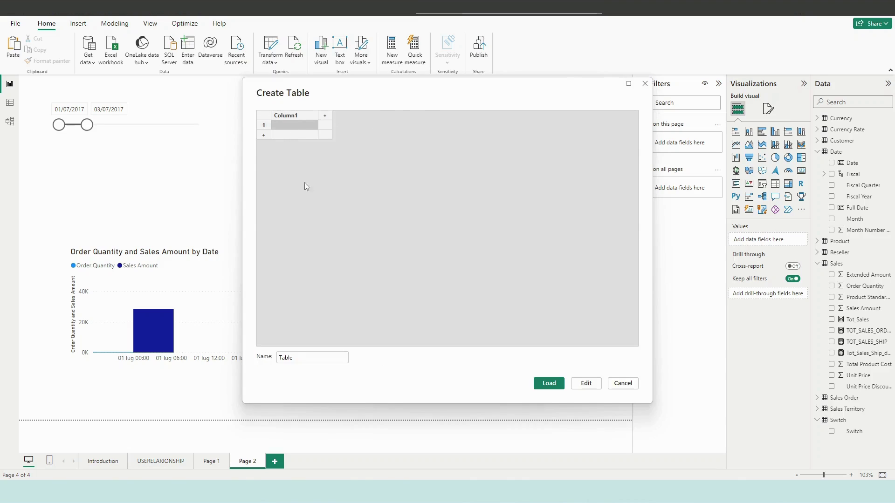
Name the manually entered table Switch_Vol_Quant and rename its only column Swicth
double_click(305, 357)
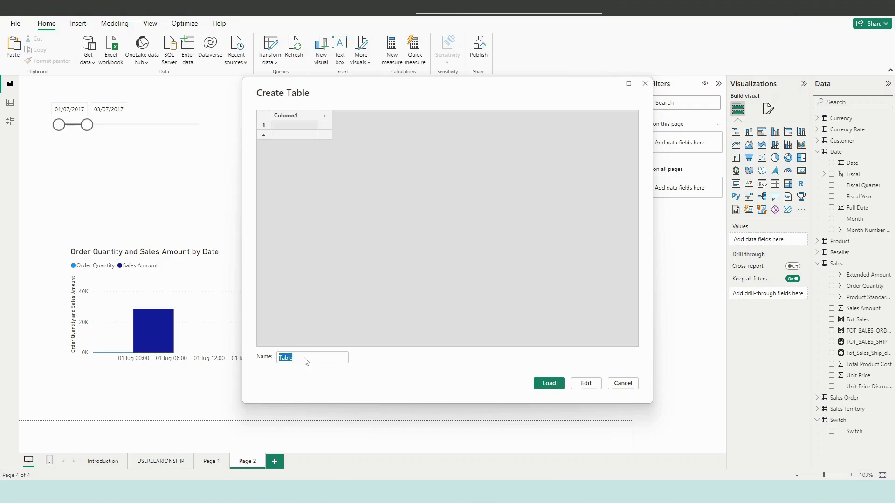
type("Switch_Vol_Quant")
left_click(293, 126)
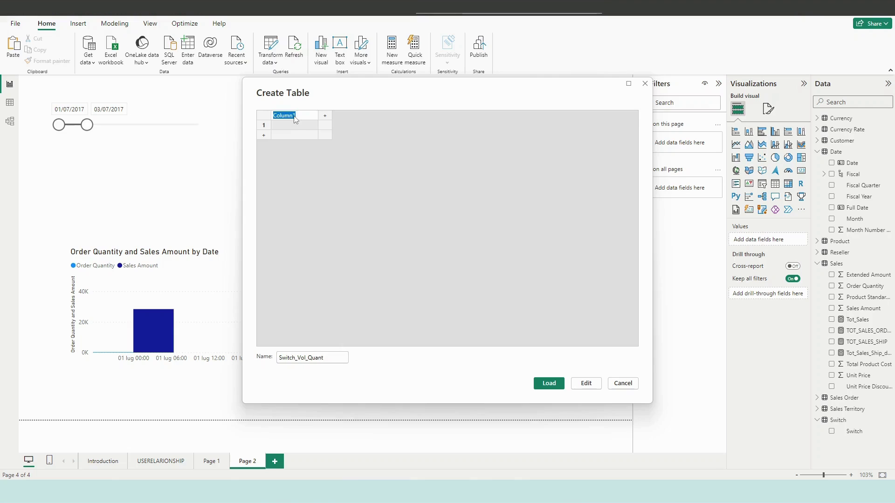
type("Swich")
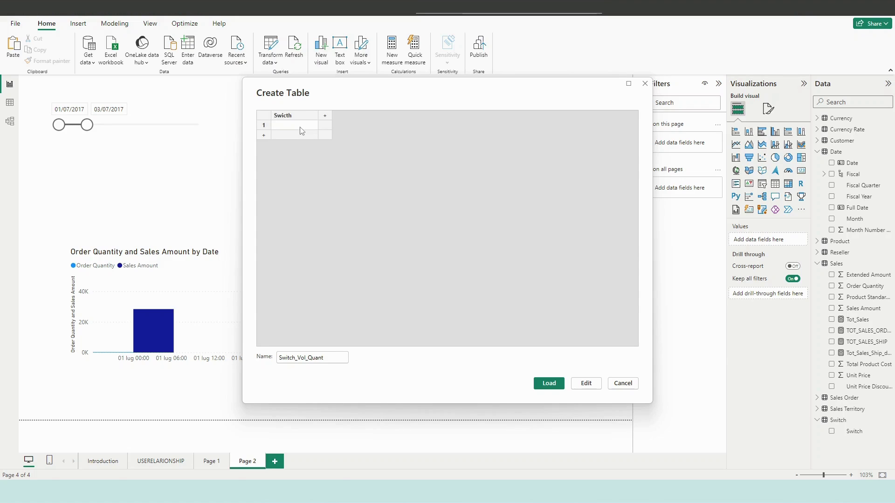
Enter $ and # as the two rows of the Swicth column and load the table into the model
left_click(266, 135)
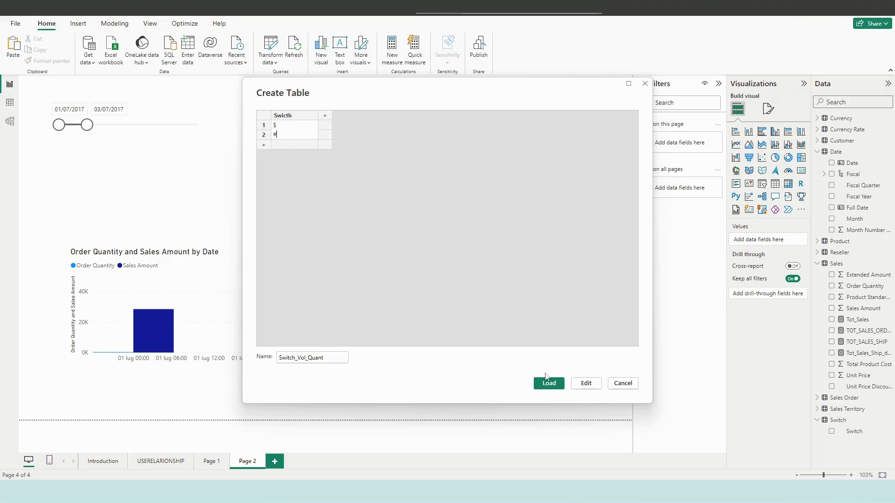
left_click(332, 184)
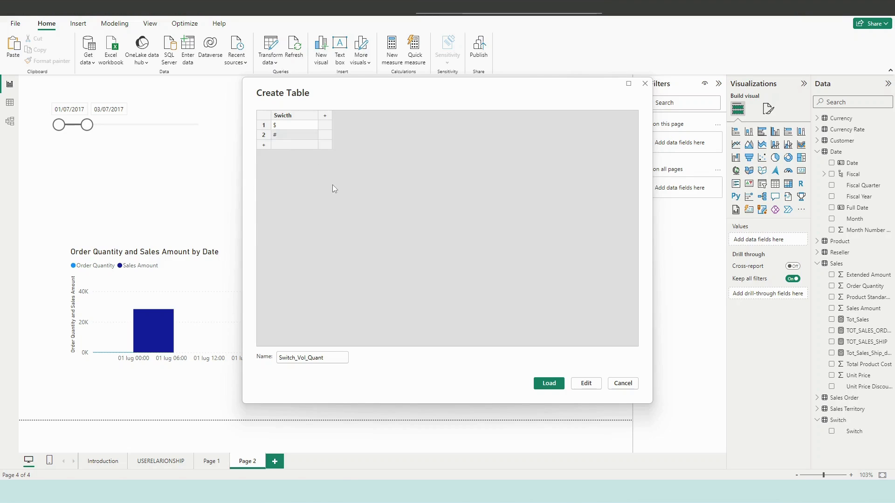
left_click(551, 385)
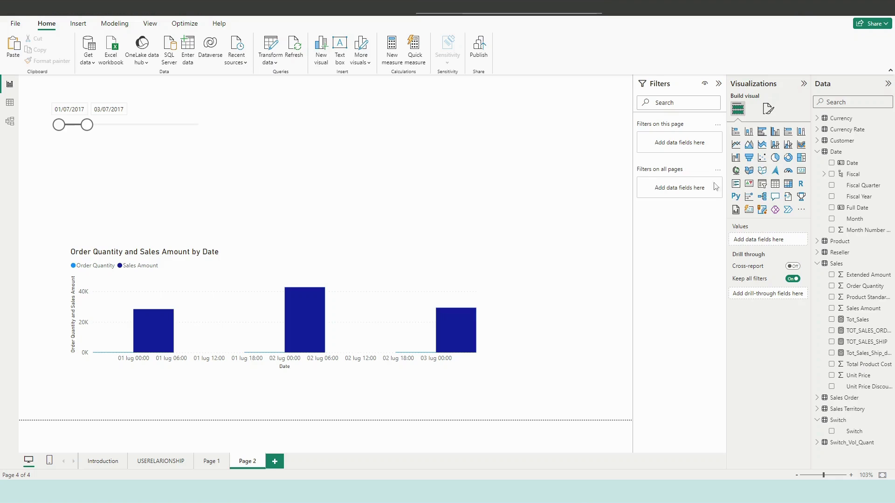
Add a slicer beside the date slicer on Page 2 and fill it with the Swicth field from Switch_Vol_Quant
left_click(762, 183)
left_click_drag(136, 172, 321, 97)
left_click(849, 445)
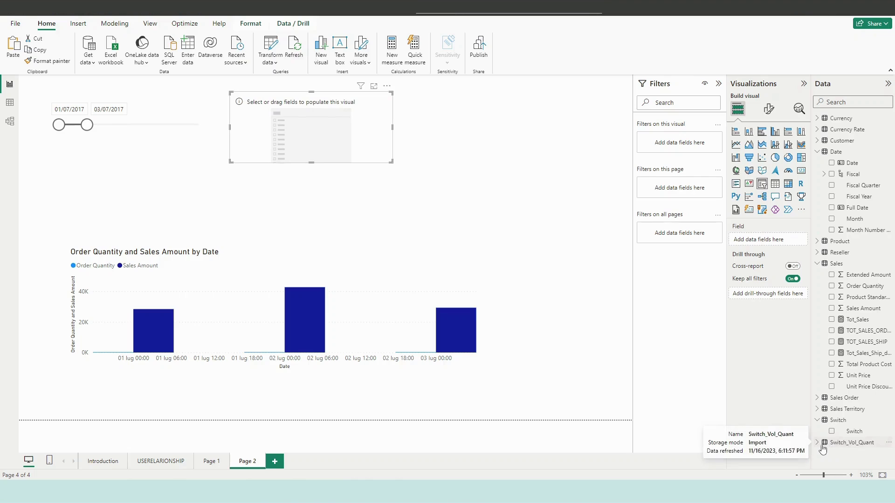
left_click_drag(856, 456, 767, 239)
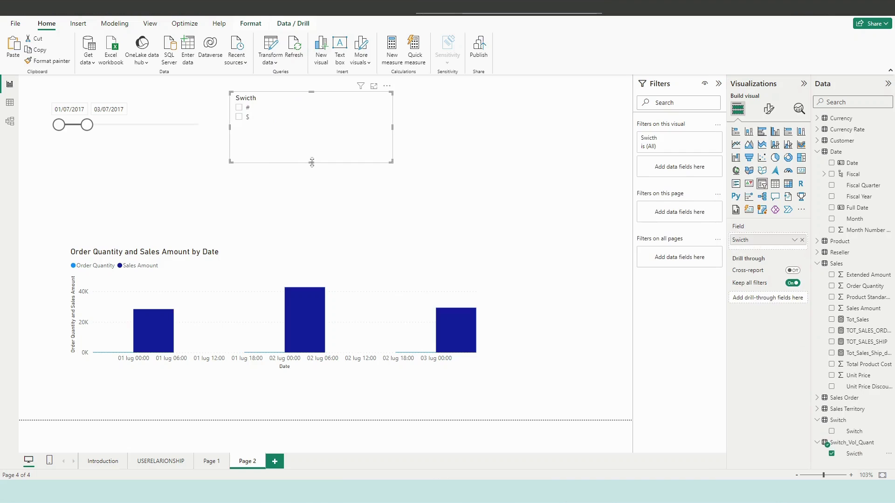
Shrink the Swicth slicer to fit its two options, select $ in it, and move it slightly lower on the page
left_click_drag(311, 162, 312, 130)
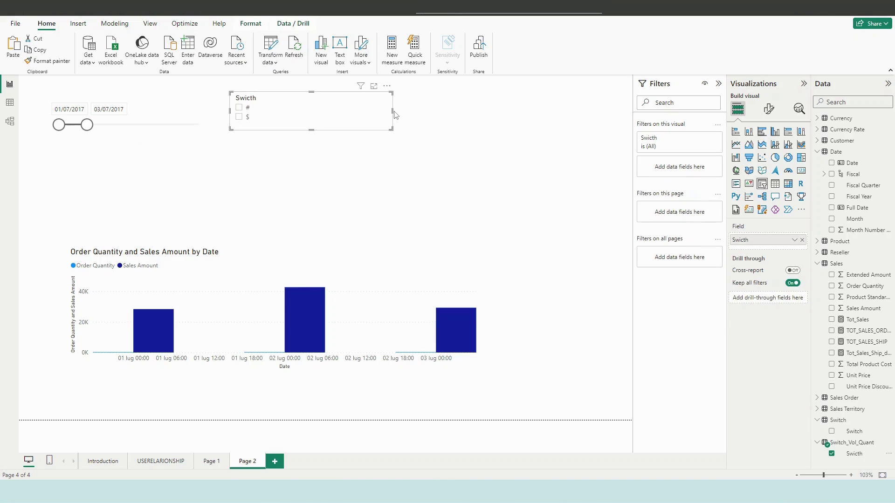
left_click_drag(393, 114, 281, 114)
left_click(239, 108)
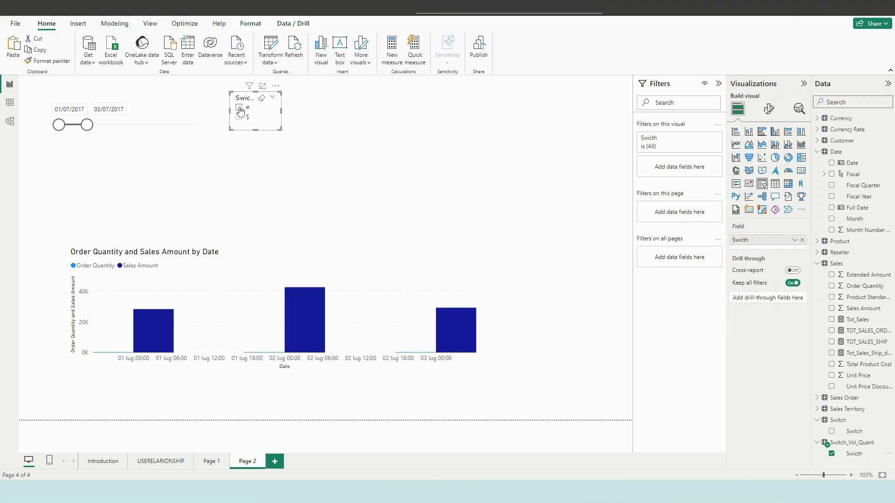
left_click(239, 117)
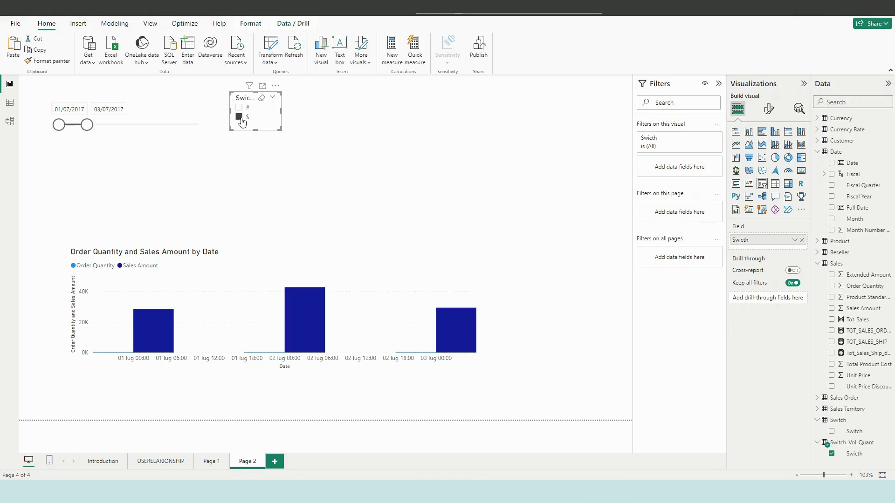
left_click(346, 134)
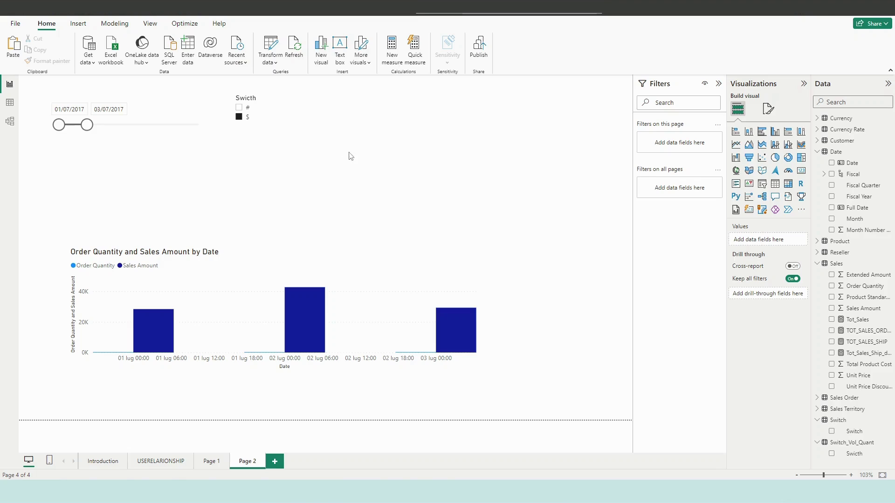
left_click(276, 135)
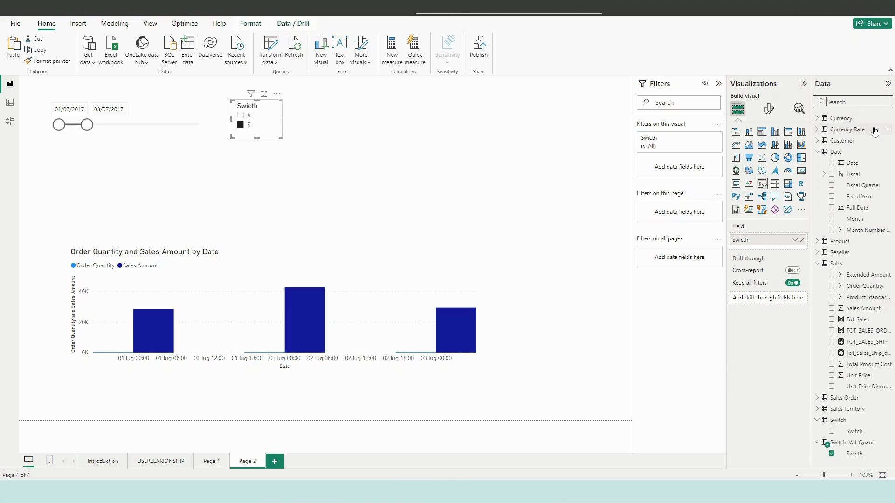
Search the model fields for din and open the Dinamic measure's full formula to examine its SELECTEDVALUE argument
type("din")
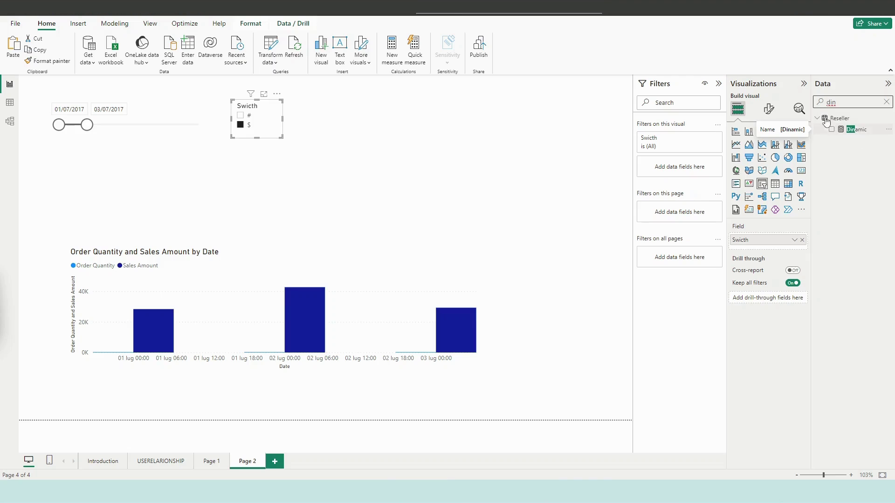
left_click(855, 130)
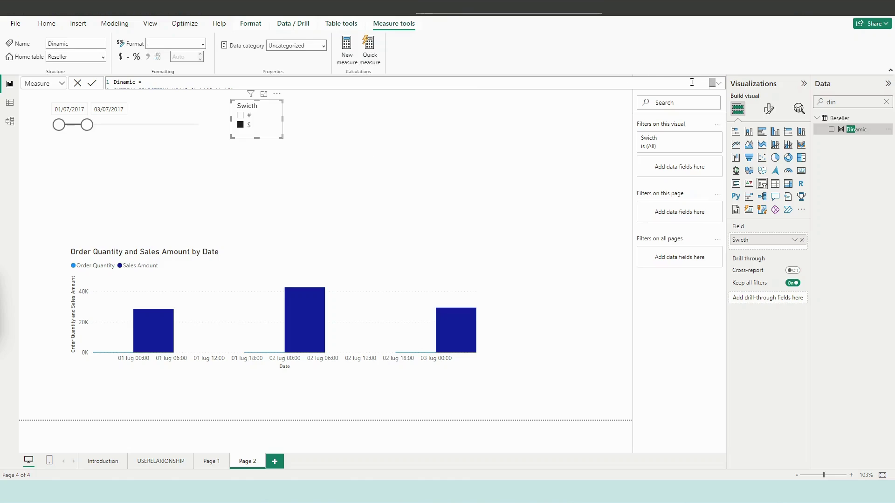
left_click(718, 83)
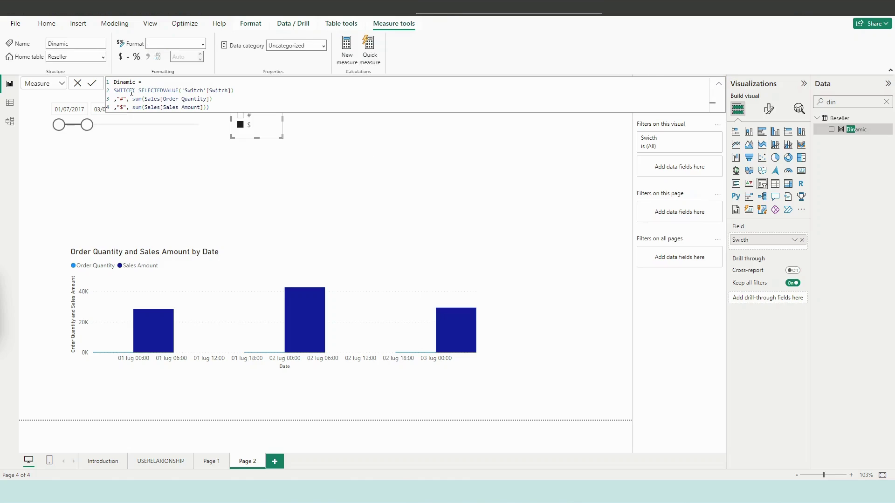
double_click(191, 90)
left_click(221, 92)
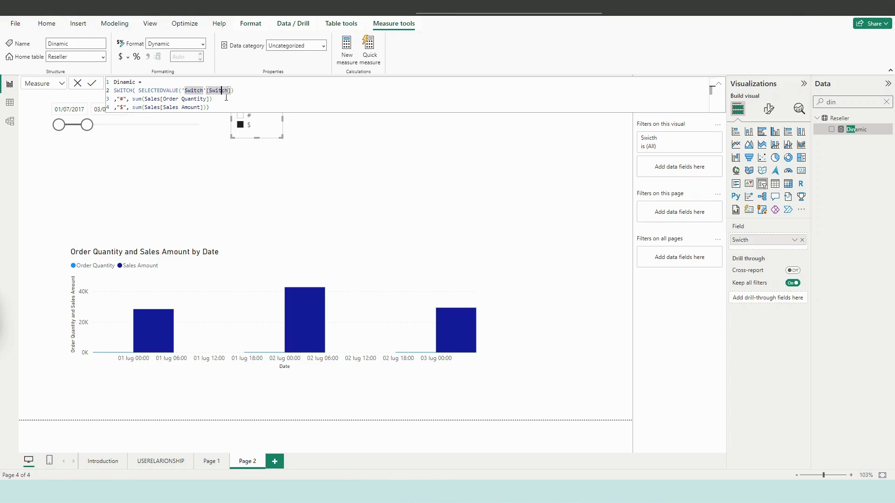
Examine the "#" case in the Dinamic formula and clear the field search to compare it with the Sales table's fields
left_click(122, 100)
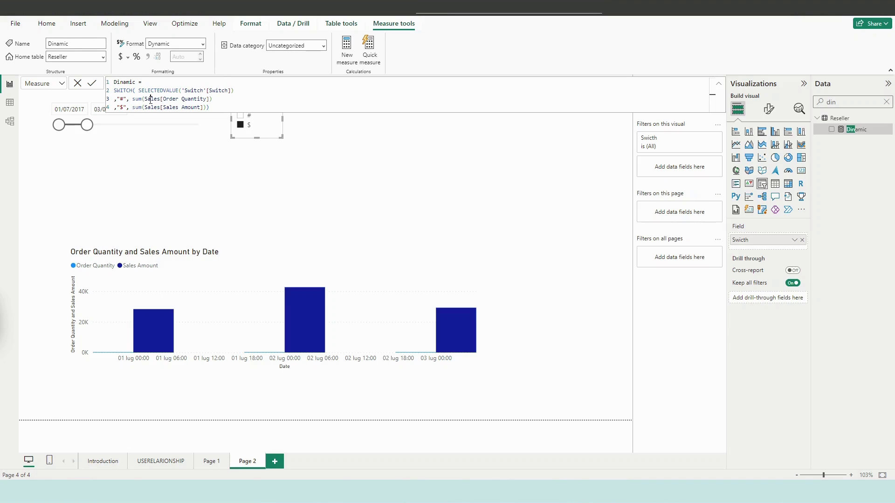
left_click(169, 99)
left_click_drag(164, 99, 195, 99)
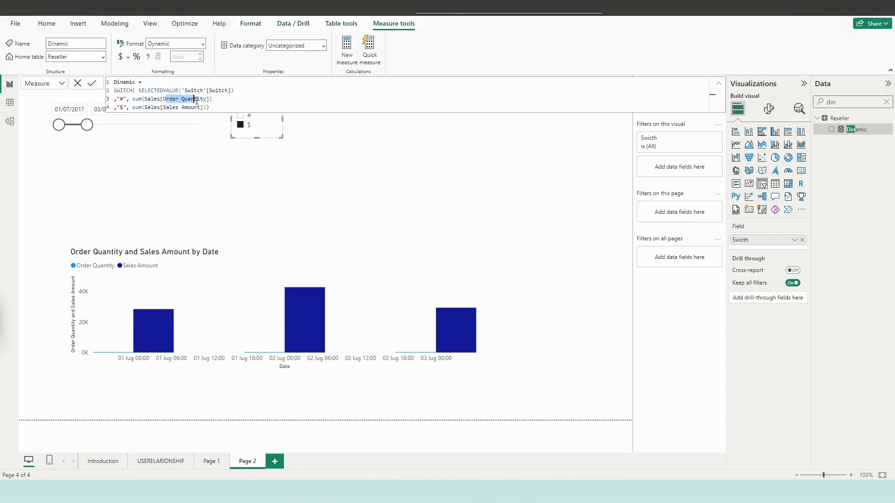
double_click(154, 99)
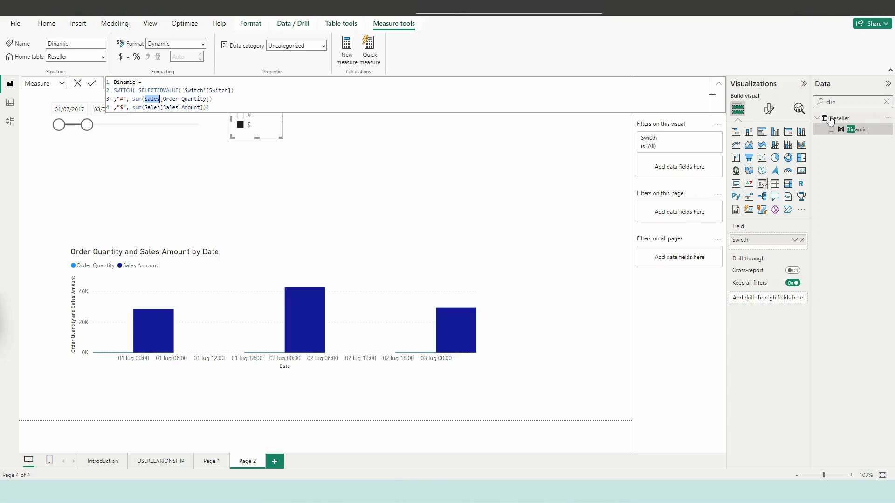
left_click(887, 102)
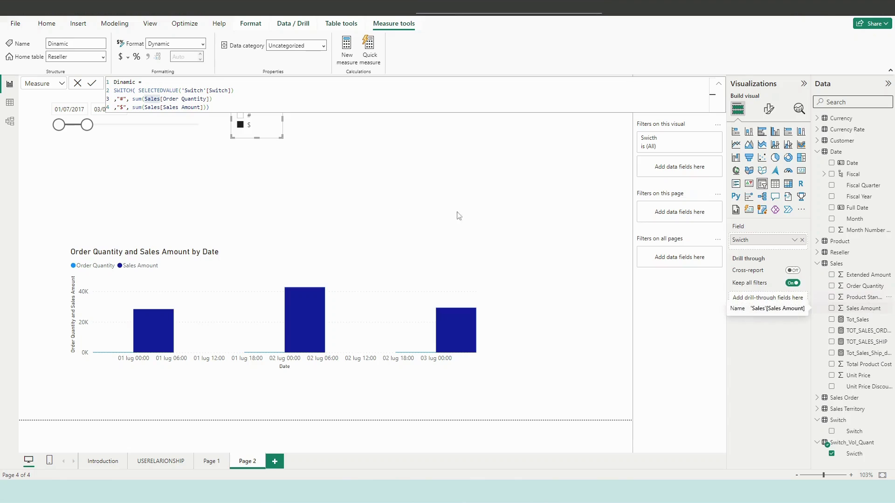
double_click(122, 98)
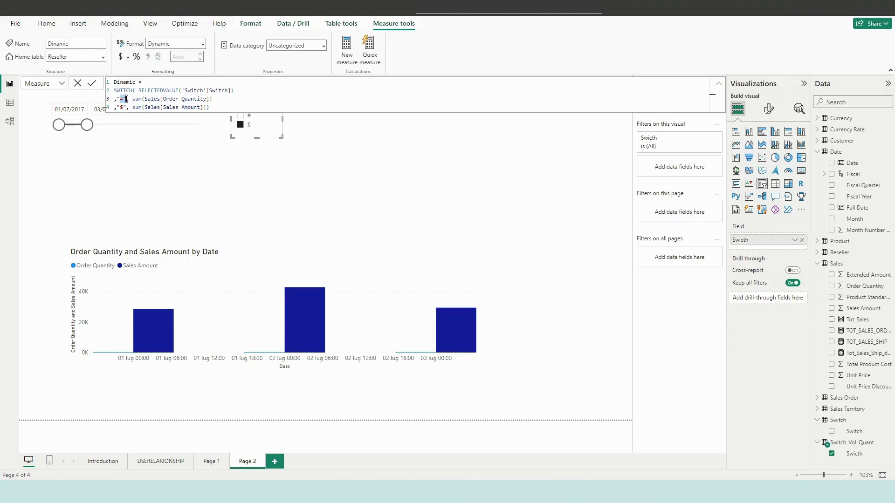
type("#")
left_click_drag(144, 99, 207, 99)
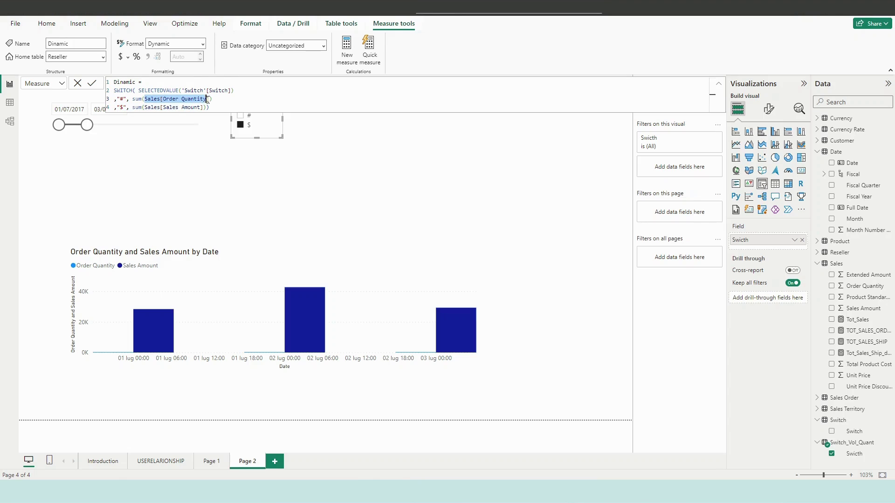
double_click(137, 98)
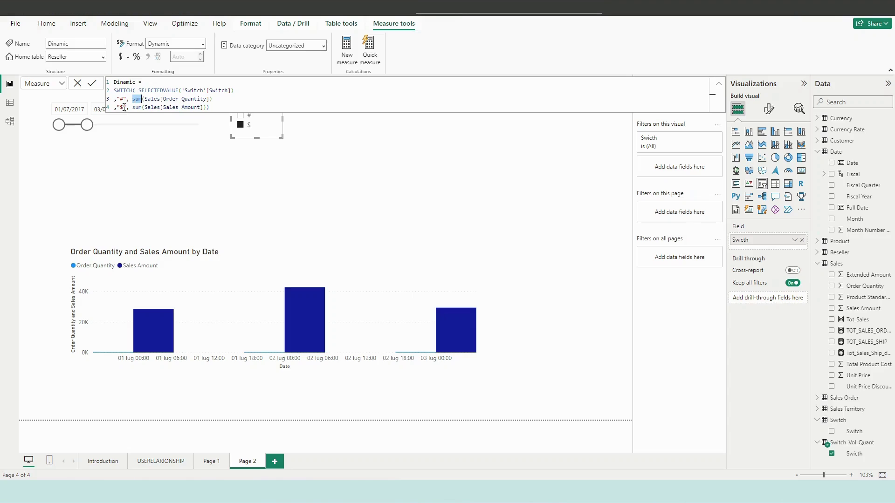
Examine the "$" case of the Dinamic formula, then collapse the formula
double_click(120, 107)
left_click(137, 107)
double_click(121, 108)
left_click_drag(165, 107, 198, 107)
left_click(208, 108)
left_click(718, 84)
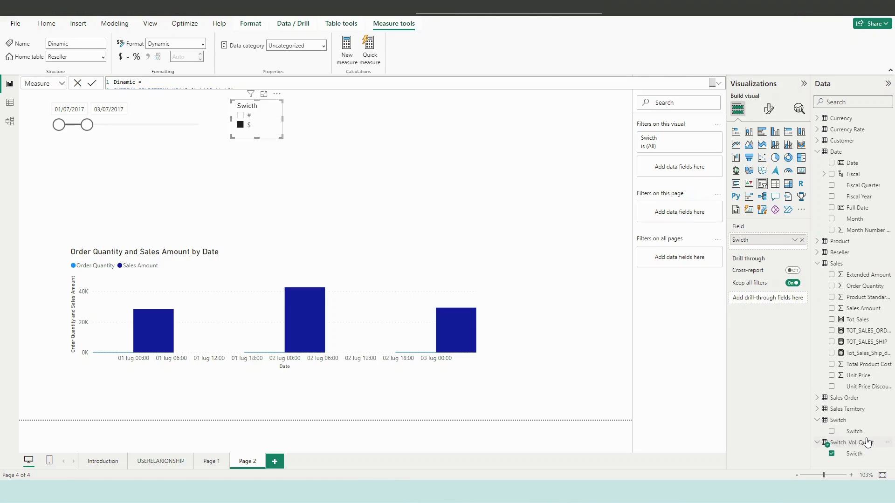
Create a measure named Switch_Measure in the Sales table and begin its formula with SELECTEDVALUE(Switch_Vol_Quant[Swicth]
left_click(889, 264)
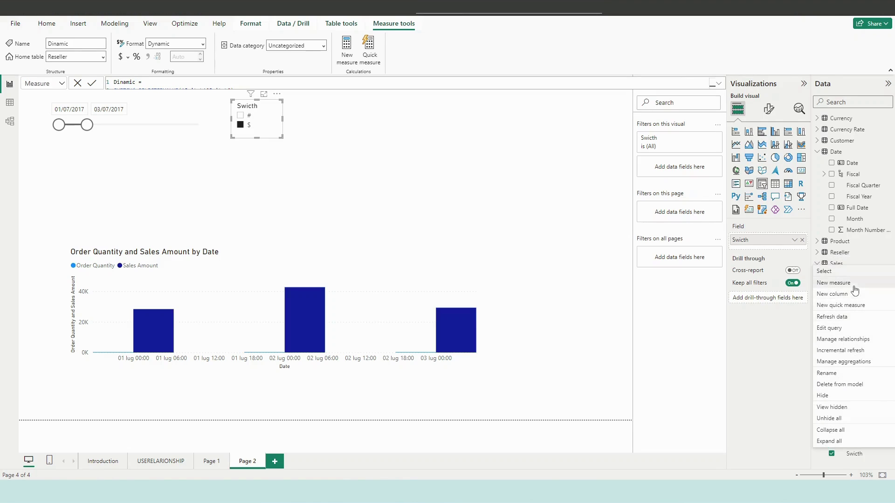
key("Escape")
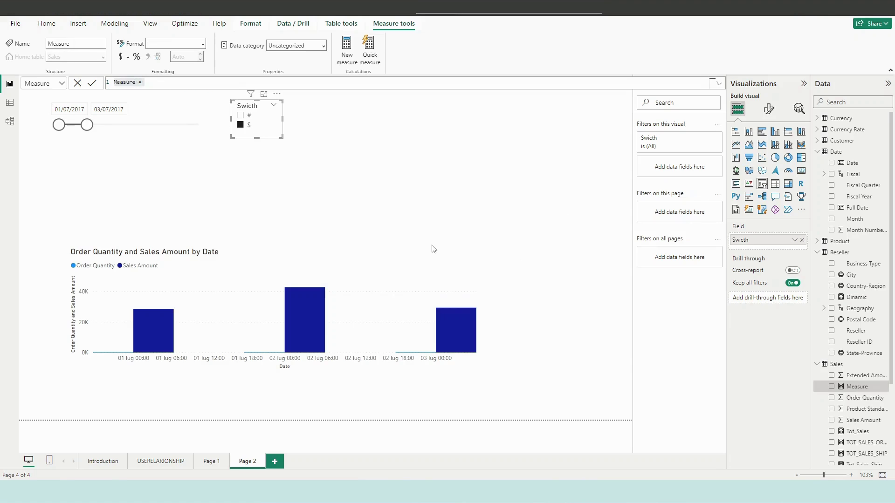
double_click(67, 82)
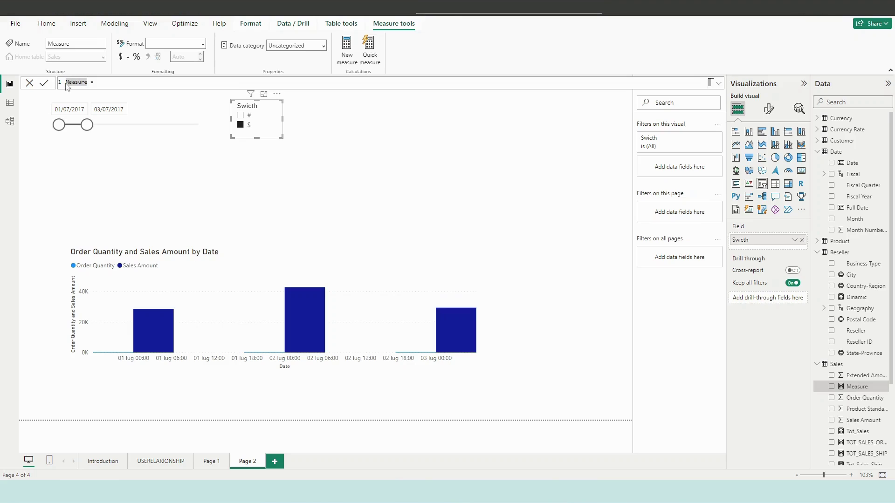
left_click(68, 82)
type("Switch_Measure = SELE")
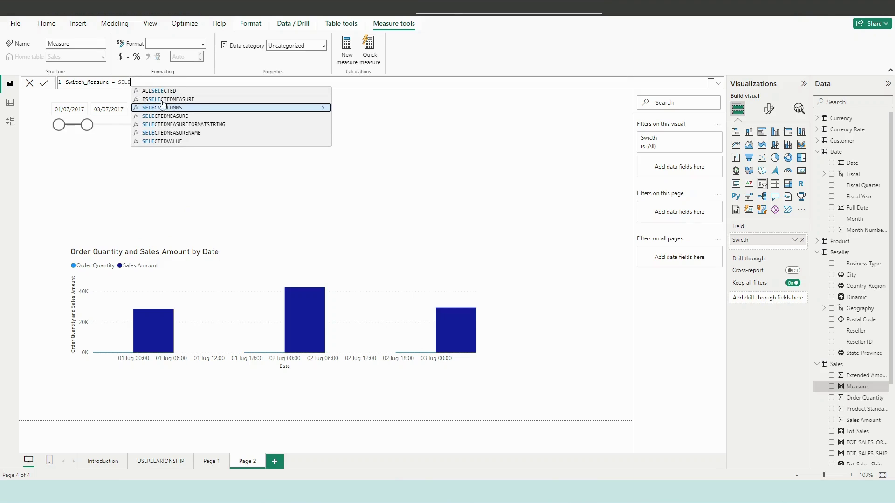
double_click(178, 141)
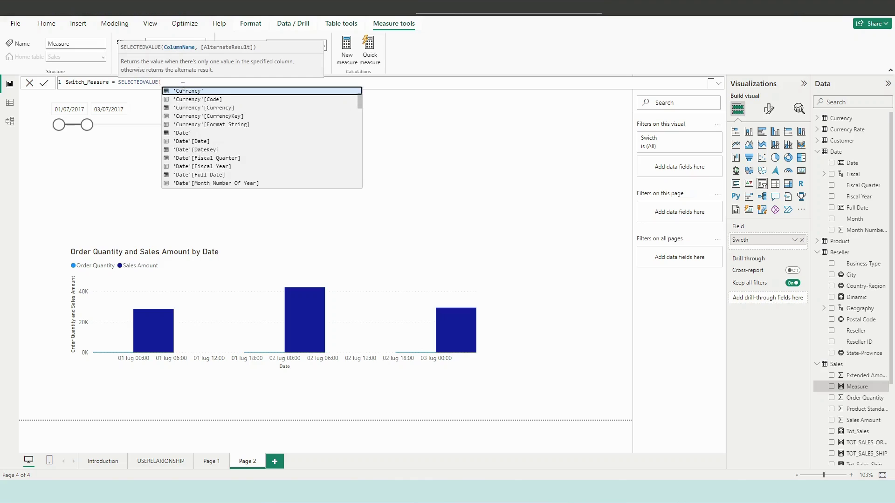
type("Sw")
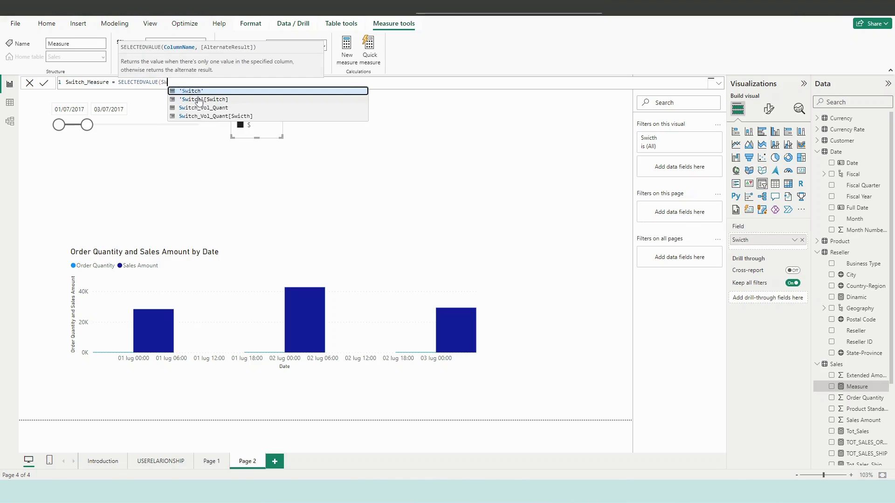
double_click(240, 117)
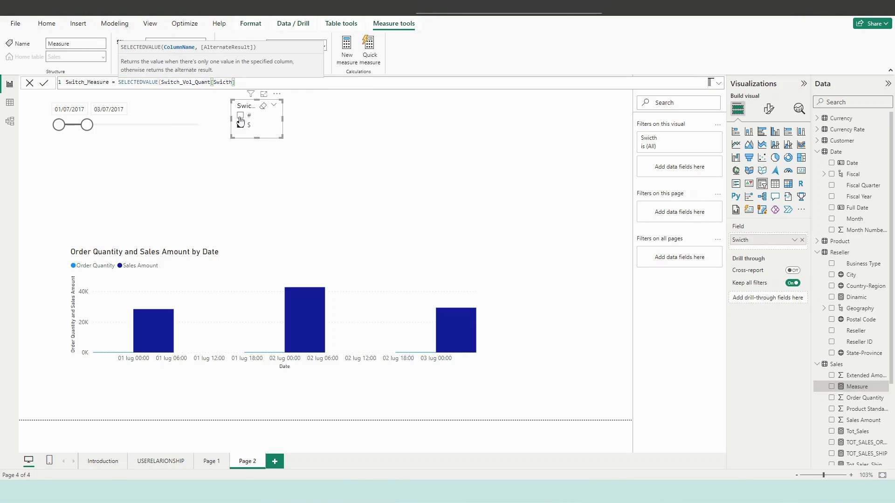
Continue the Switch_Measure formula with a comma and a second line holding the "$" case and a SUM over the Sales table
type(",")
left_click(240, 125)
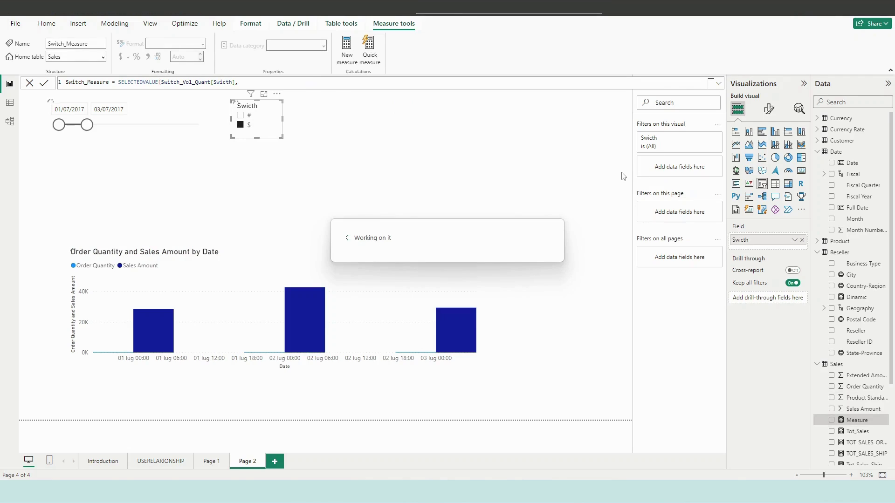
left_click(719, 84)
key("BackSpace")
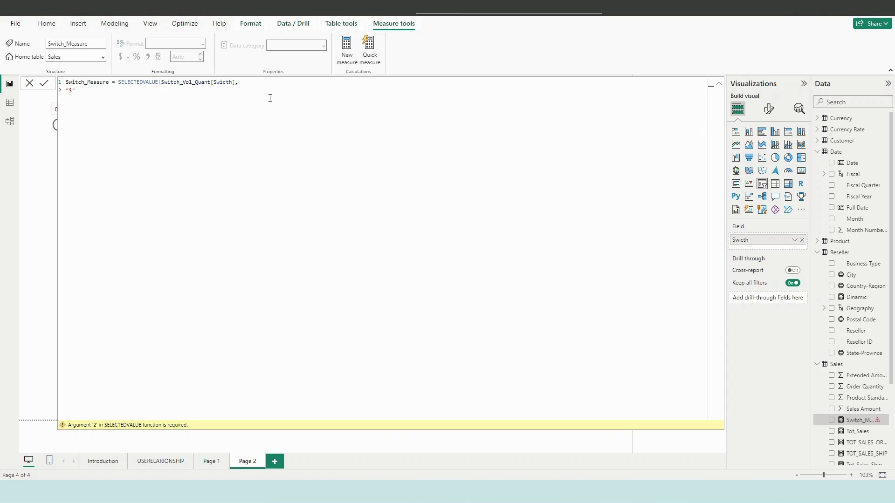
type(", sum")
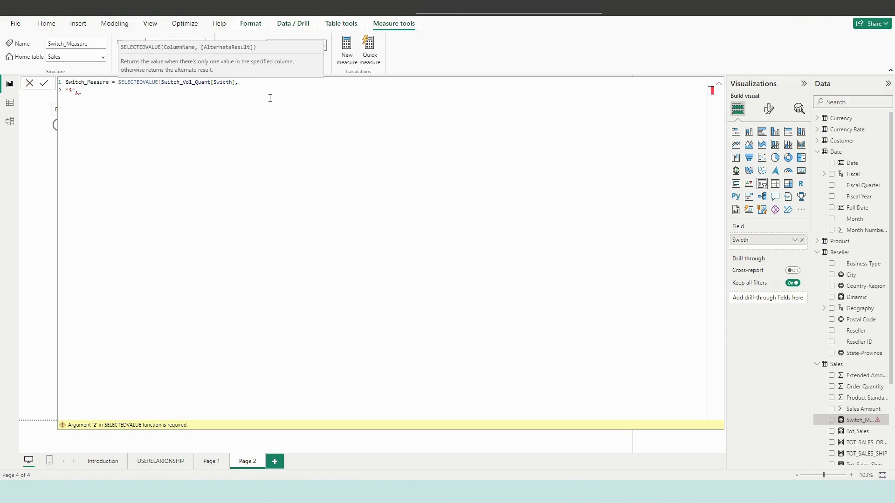
left_click(270, 99)
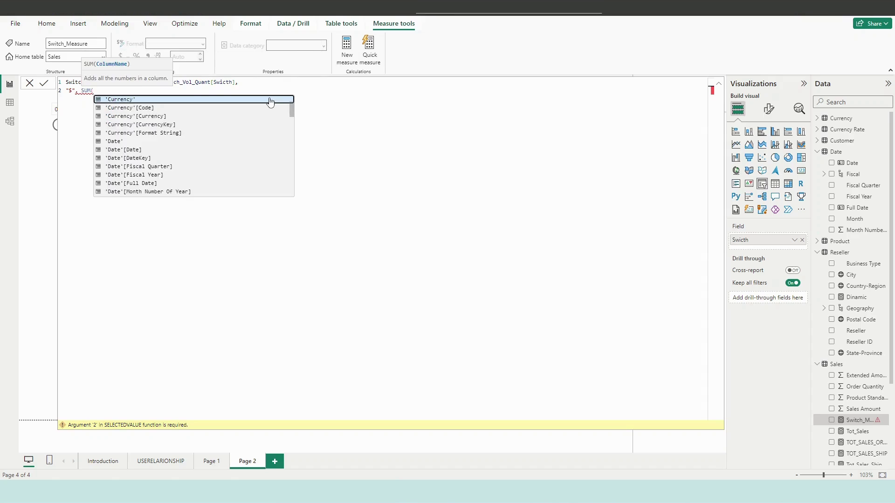
type("Sale")
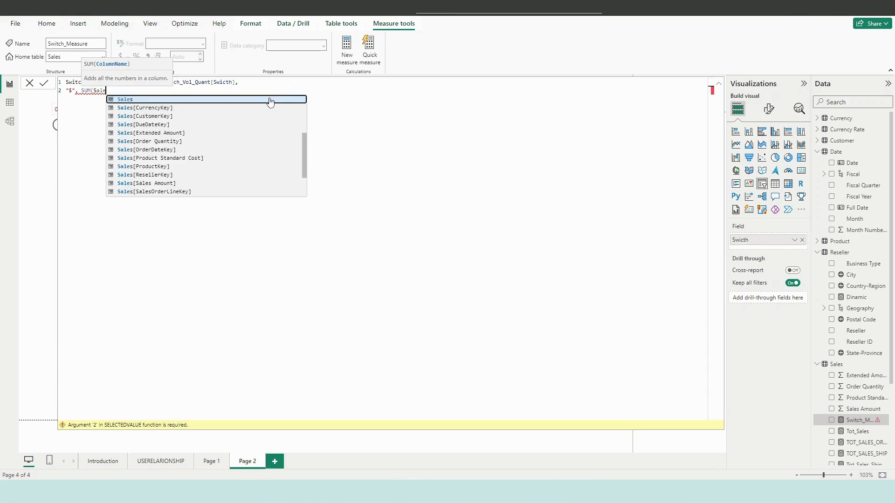
type("s[")
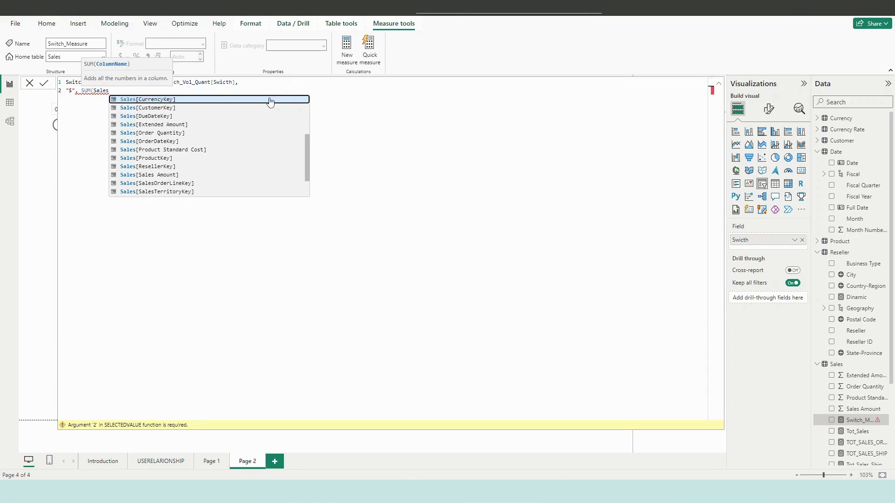
left_click(222, 133)
double_click(152, 90)
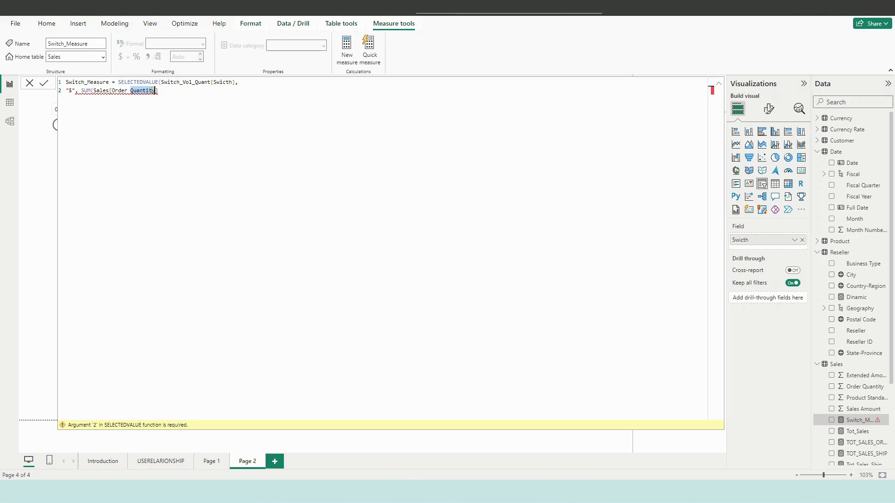
key("BackSpace")
key("BackSpace")
key("BackSpace")
key("BackSpace")
key("BackSpace")
key("BackSpace")
key("BackSpace")
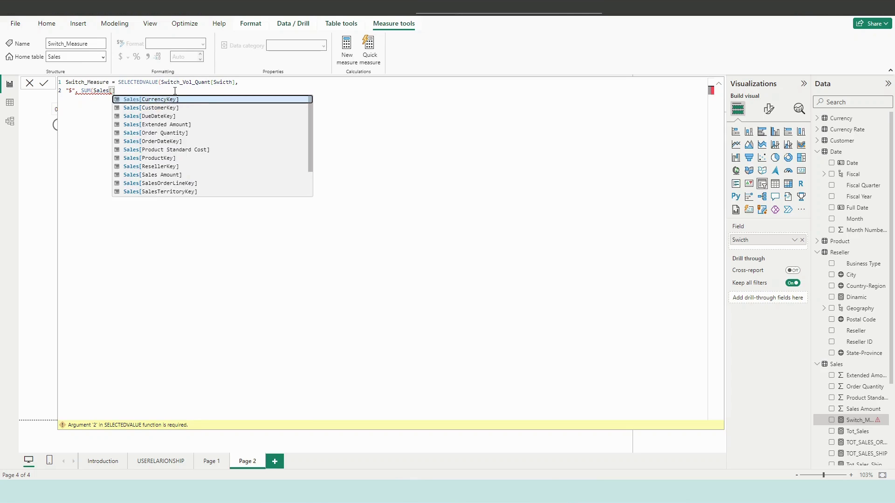
Complete the "$" case with the Sales[Sales Amount] column followed by a comma
type("Sales")
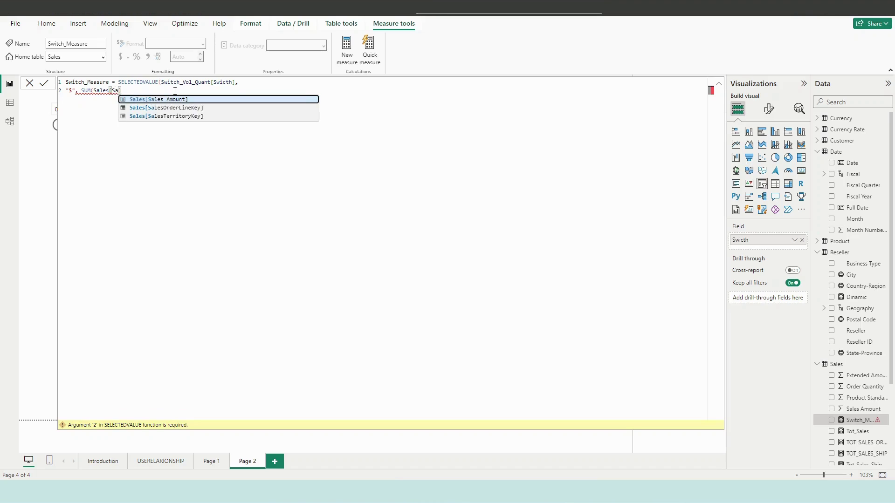
key("Tab")
type(",")
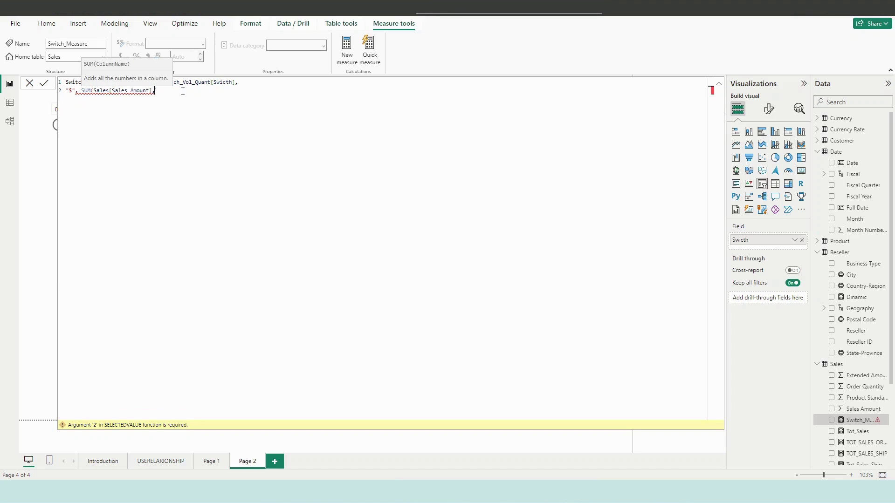
Add a third line to the formula with the "#" case and SUM(Sales[Order Quantity])
key("shift+Return")
type("\"#\", SUM(")
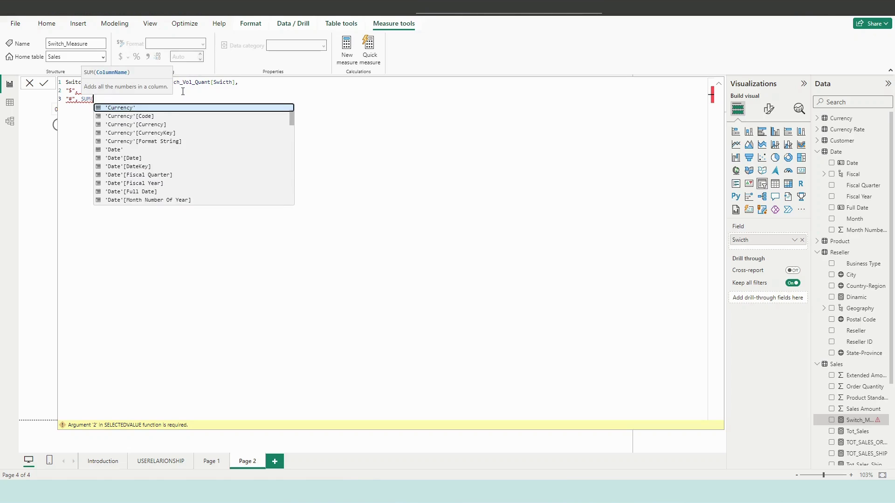
type("sales[")
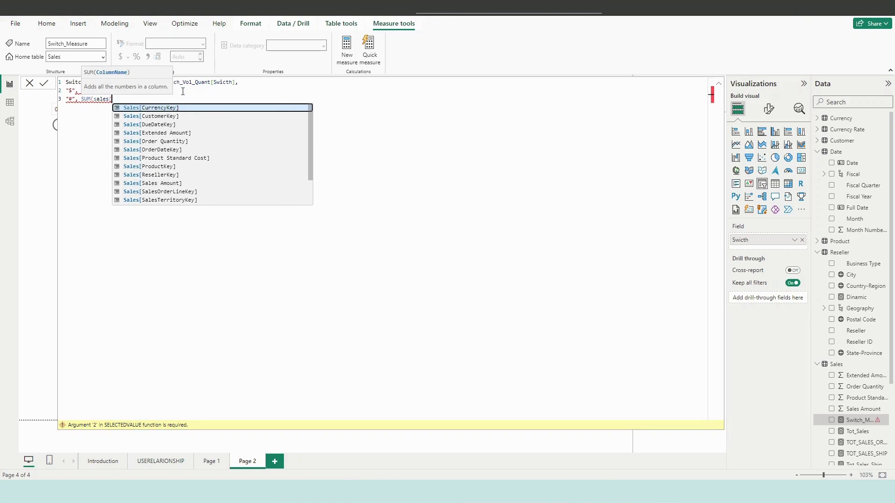
left_click(196, 142)
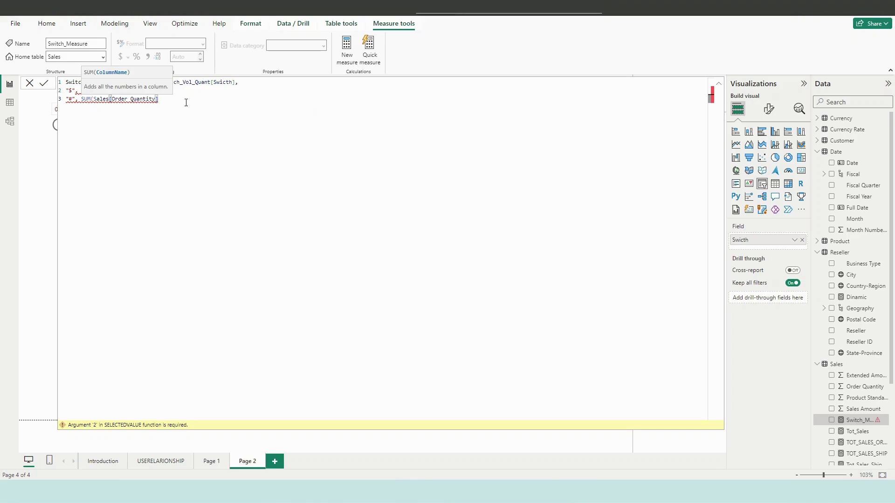
type(")")
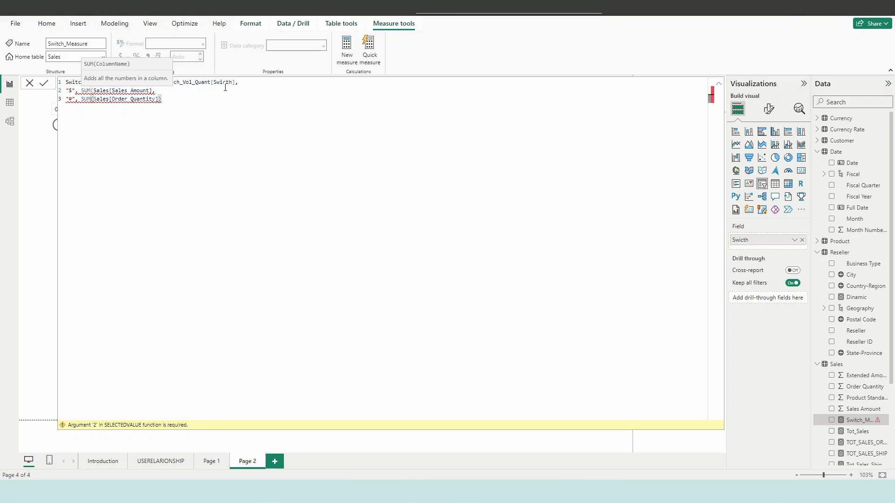
key("Up")
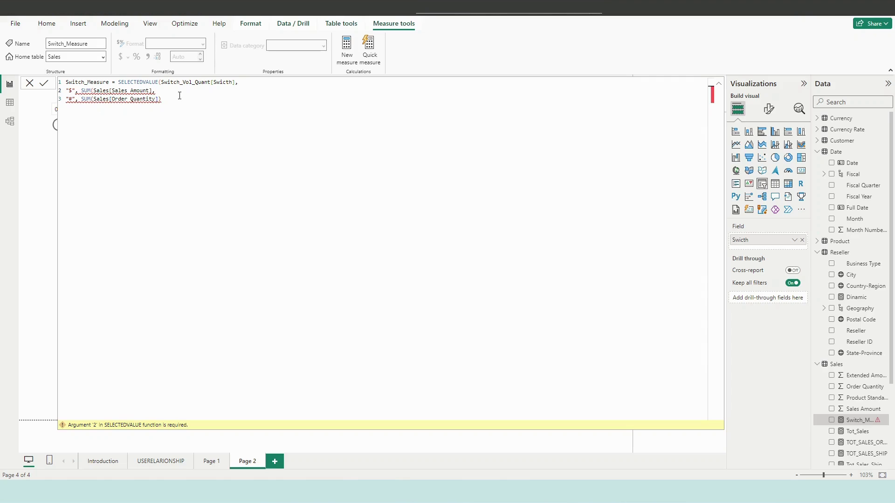
Close the parentheses of the Sales Amount SUM and SELECTEDVALUE, and put a final closing parenthesis on a fourth line
left_click(157, 100)
key("shift+Return")
type(")")
left_click(152, 91)
type(")")
left_click(160, 108)
left_click(162, 99)
left_click(156, 91)
left_click(252, 83)
left_click(236, 82)
type(")")
Insert SWITCH( before SELECTEDVALUE, check both cases, and commit and collapse the Switch_Measure formula
left_click(118, 82)
type("SW")
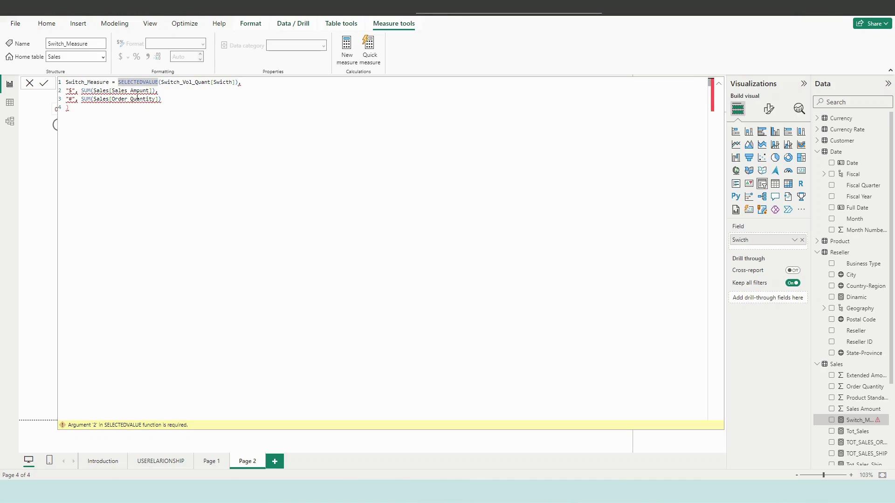
type("ITCH(")
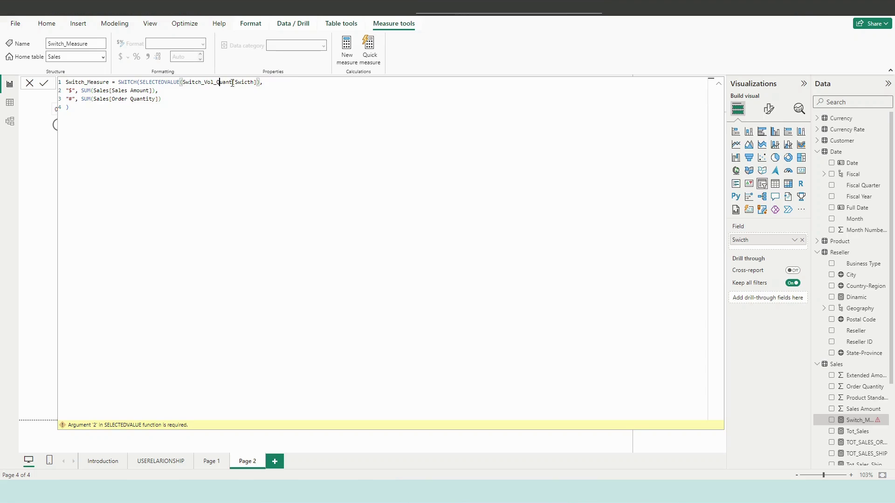
key("End")
left_click_drag(108, 91, 158, 91)
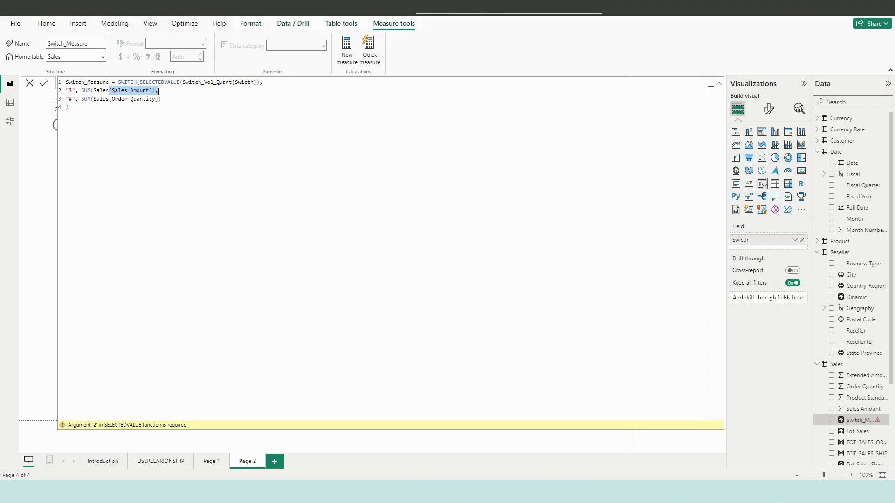
left_click(110, 99)
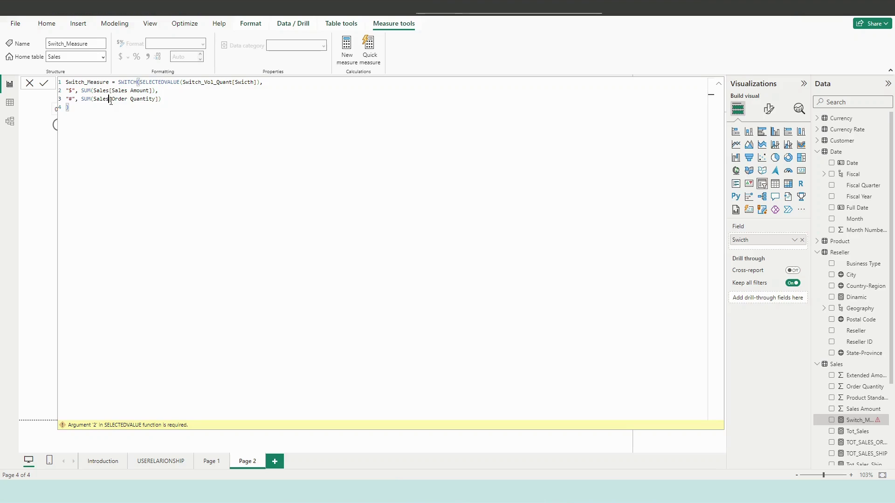
left_click(185, 101)
left_click(718, 86)
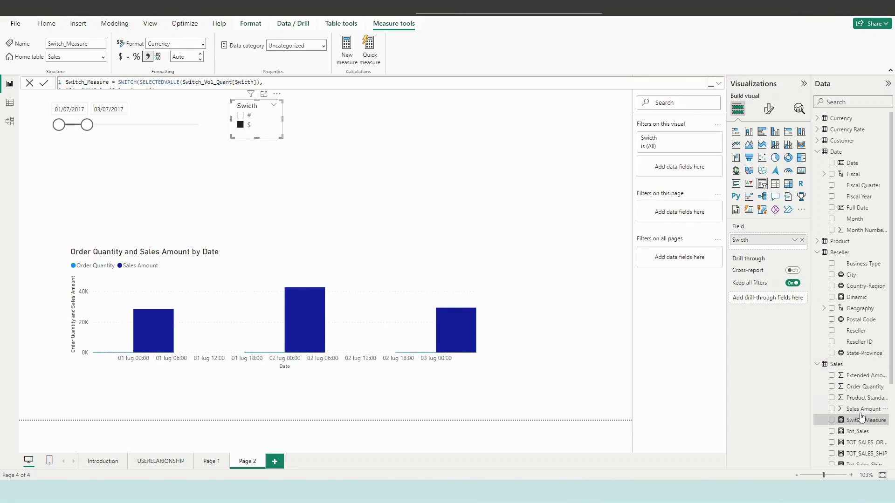
Replace Order Quantity and Sales Amount on the column chart's Y-axis with Switch_Measure
scroll(875, 344, "down", 3)
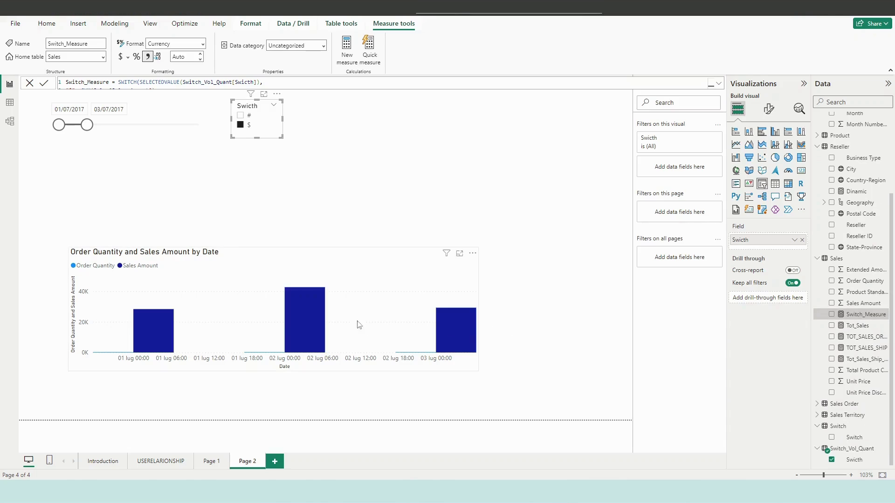
left_click(373, 290)
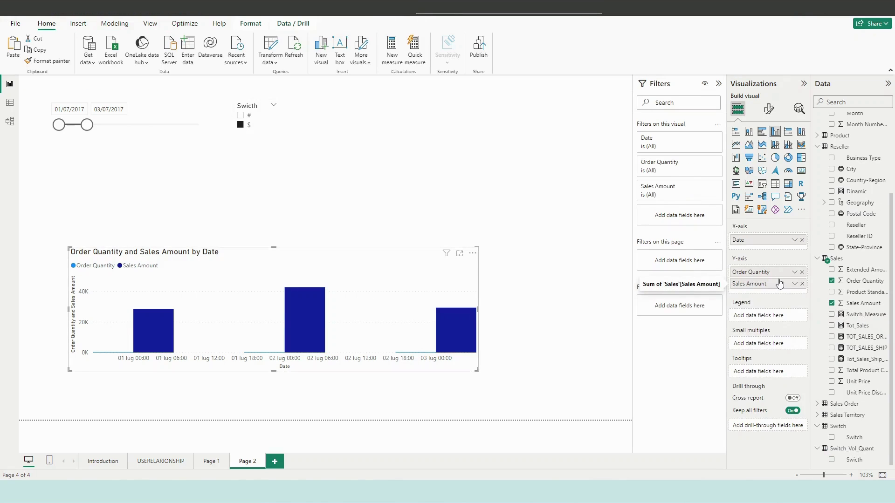
left_click(802, 272)
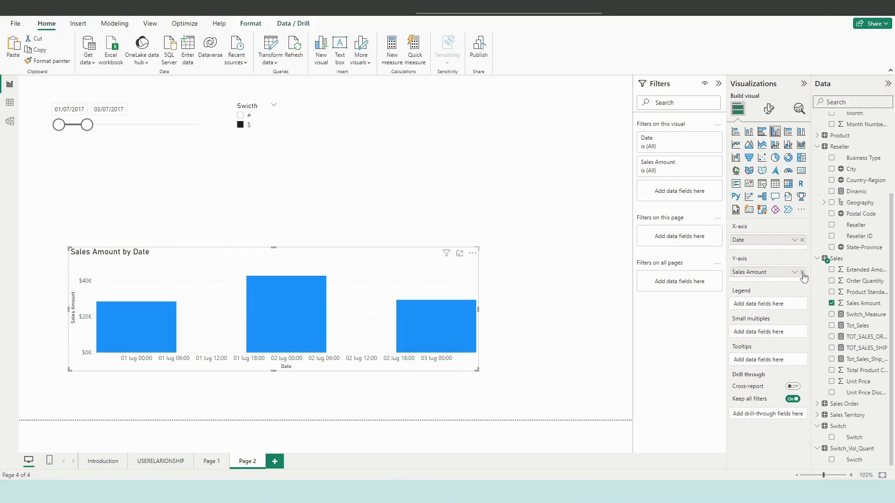
left_click(802, 272)
left_click_drag(862, 315, 764, 279)
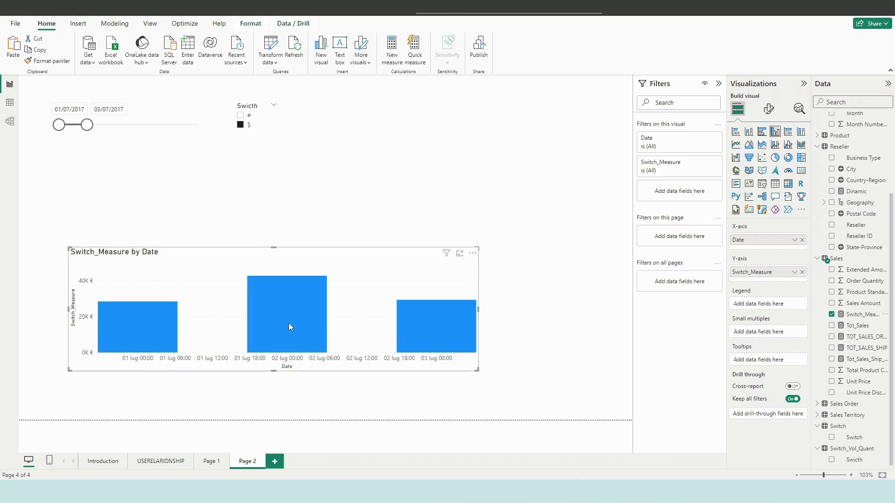
Test the chart by alternating the Swicth slicer between # and $, leaving # selected
left_click(242, 116)
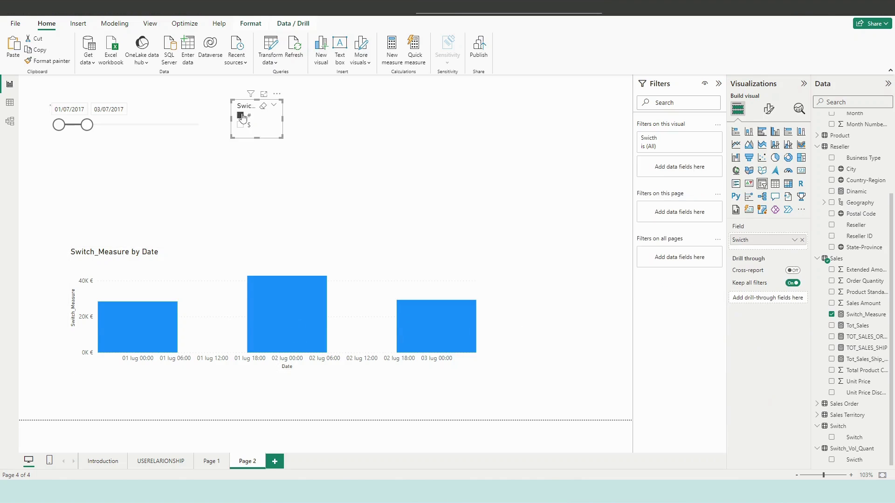
left_click(240, 124)
left_click(240, 124)
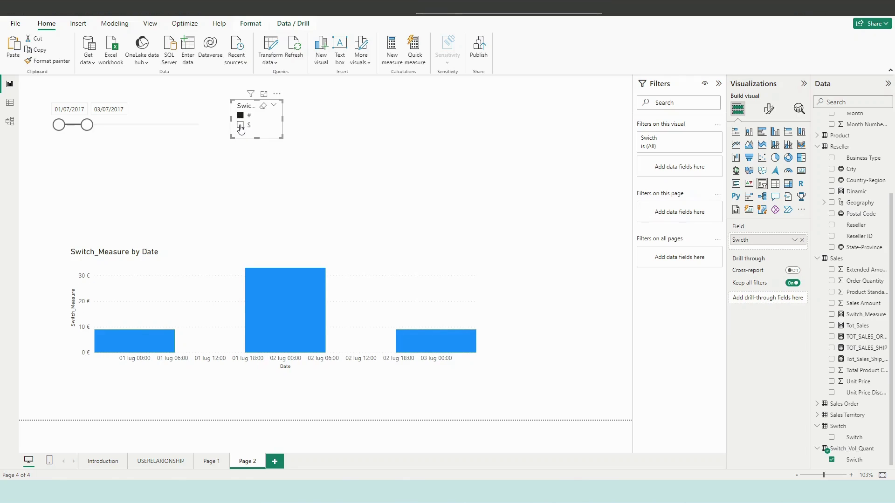
left_click(241, 126)
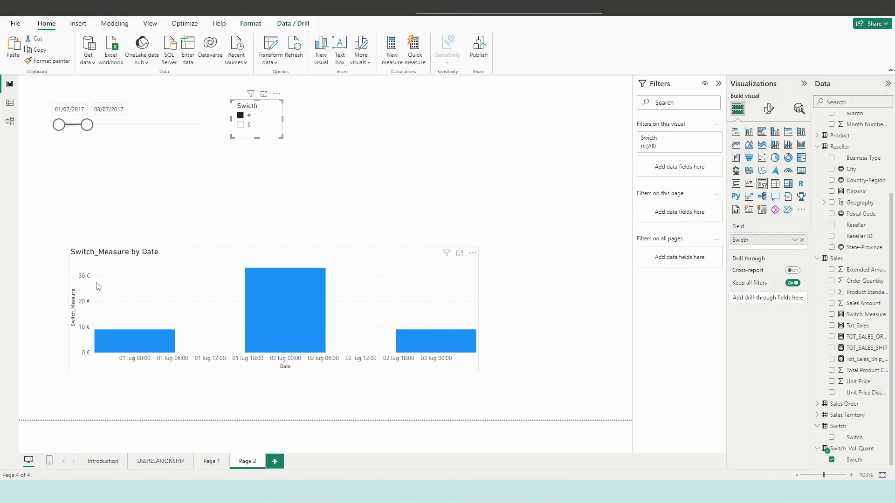
Set the currency format of Switch_Measure to $ English (United States)
left_click(861, 315)
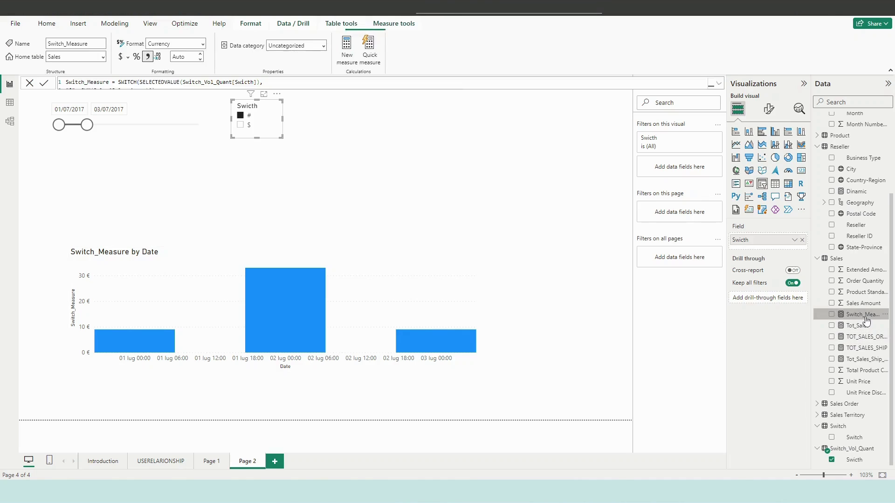
left_click(128, 56)
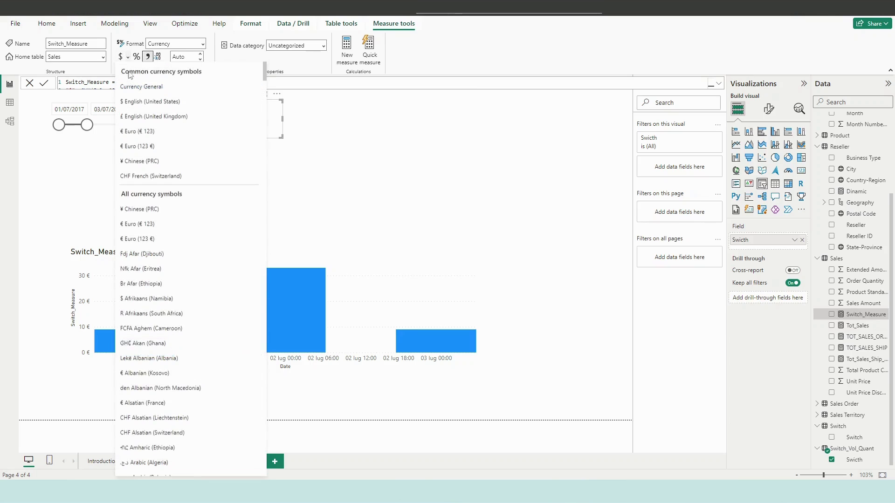
left_click(144, 102)
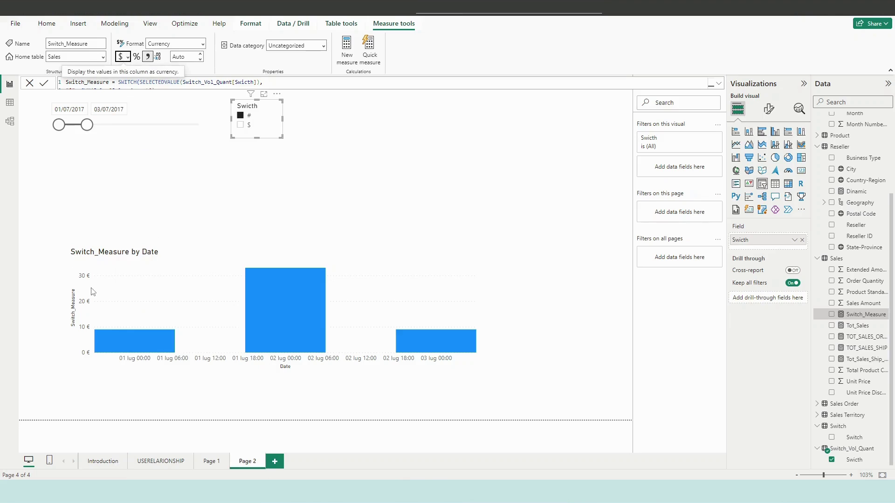
left_click(198, 55)
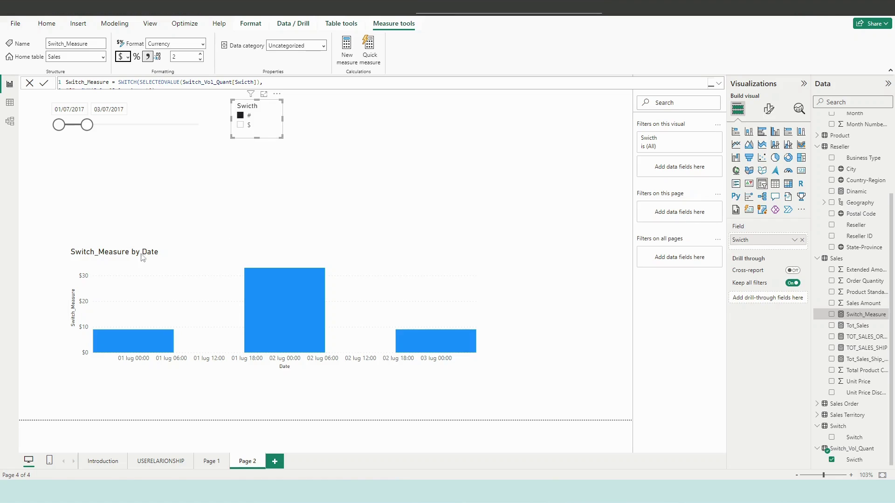
Change the format type of Switch_Measure to Dynamic
left_click(202, 43)
left_click(164, 134)
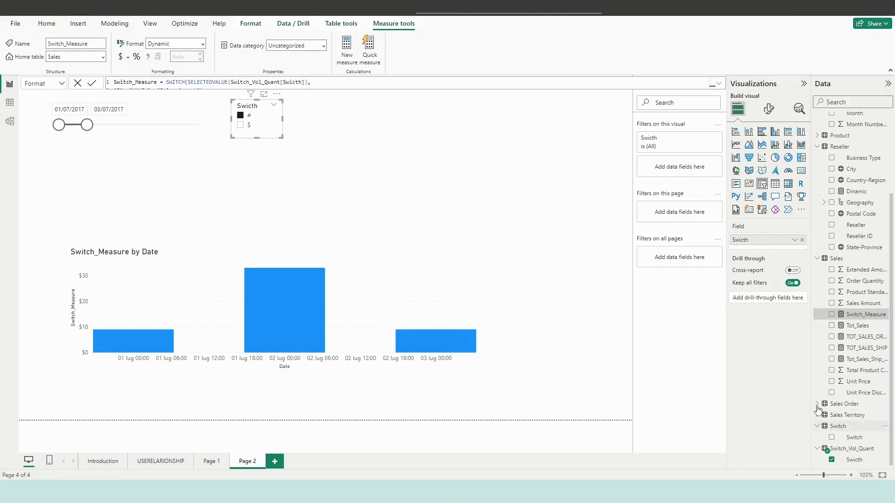
Open the format expression of the Dinamic measure in the Reseller table and copy its whole SWITCH formula
scroll(865, 169, "up", 2)
scroll(865, 169, "up", 2)
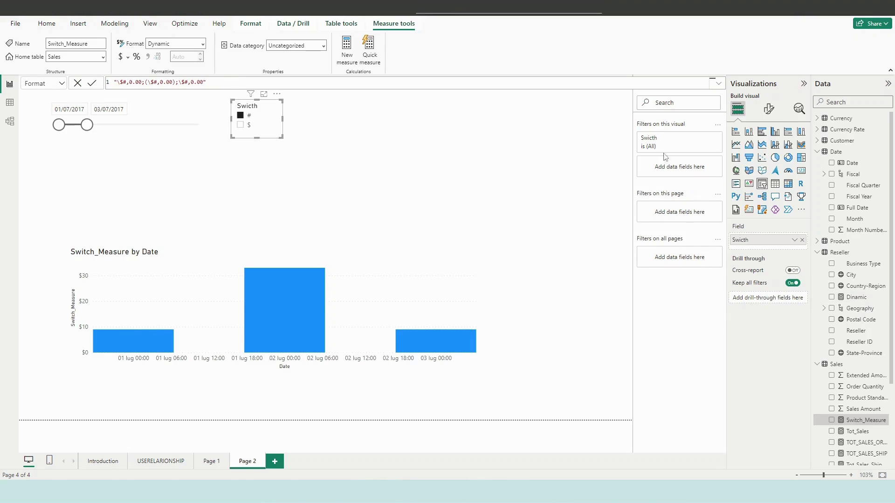
left_click(857, 298)
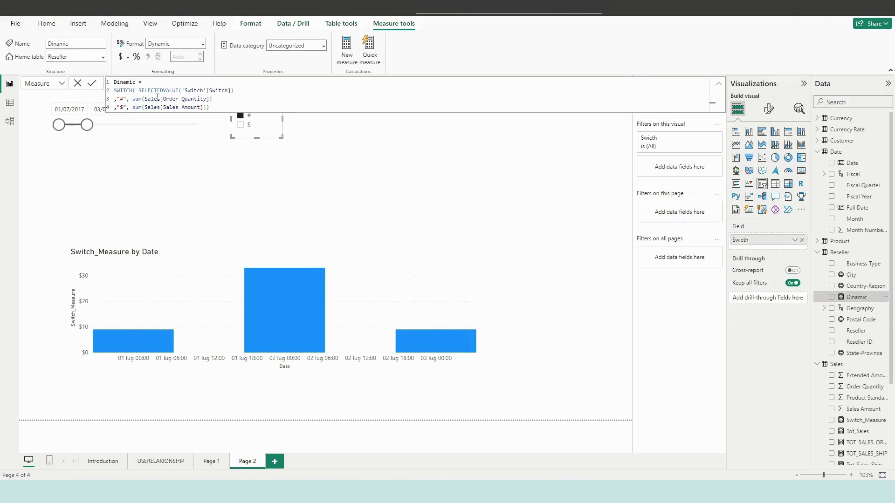
left_click(61, 84)
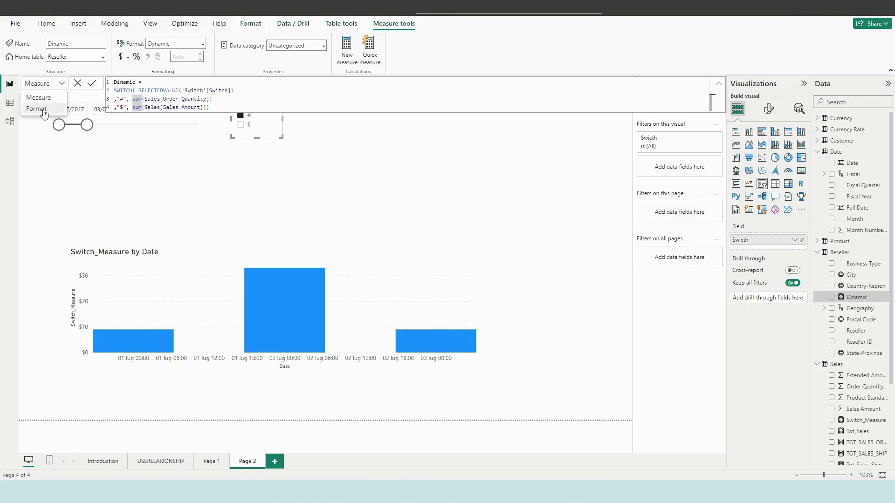
left_click(62, 113)
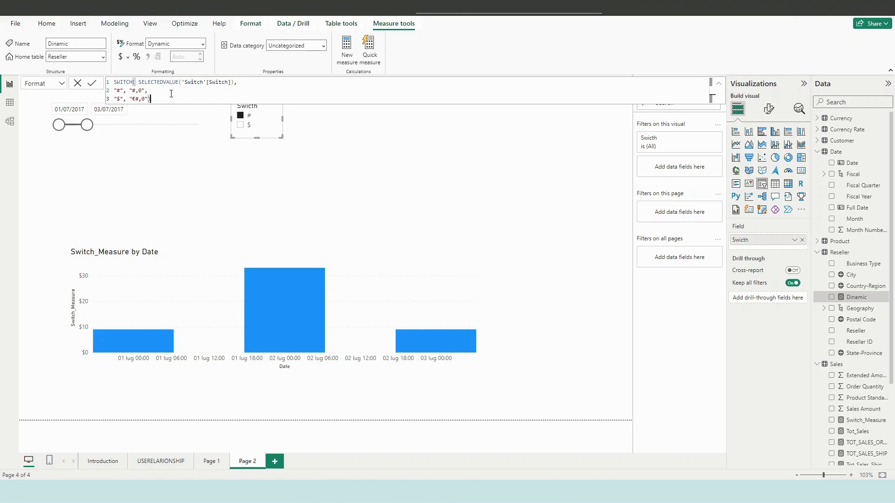
left_click_drag(145, 91, 112, 81)
key("ctrl+c")
left_click(153, 98)
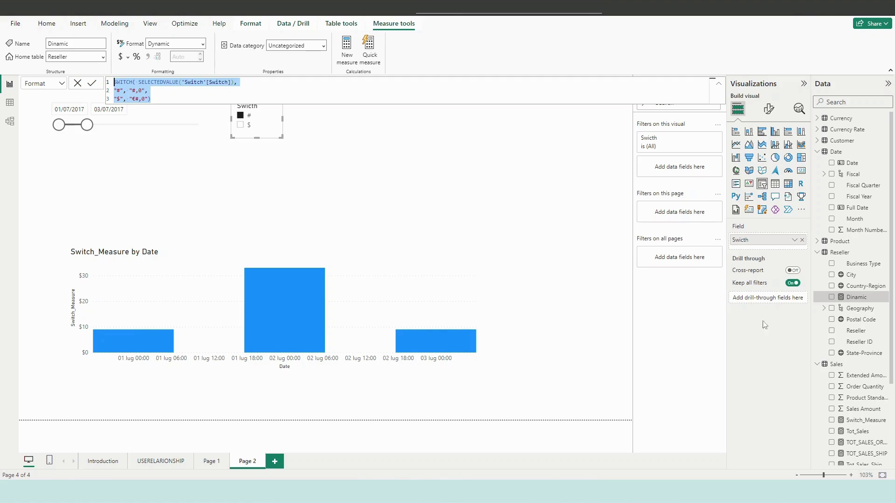
Replace the dynamic format expression of Switch_Measure with the SWITCH formula copied from Dinamic
scroll(856, 394, "down", 2)
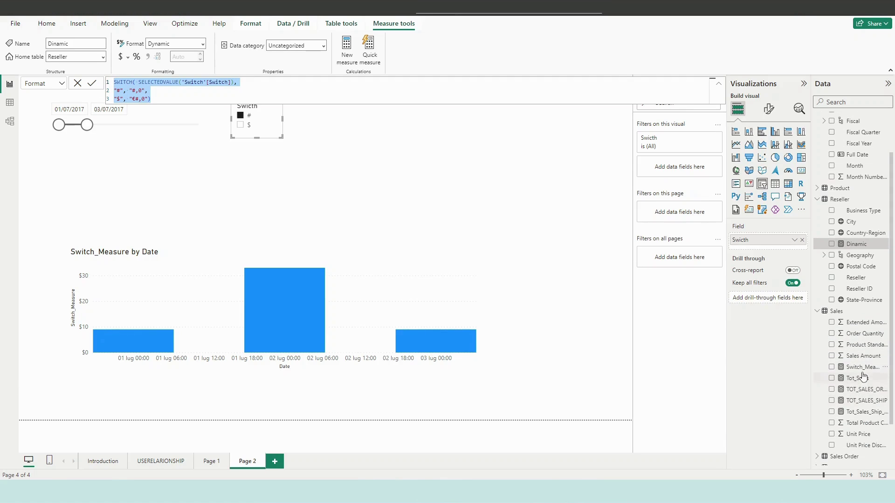
left_click(818, 205)
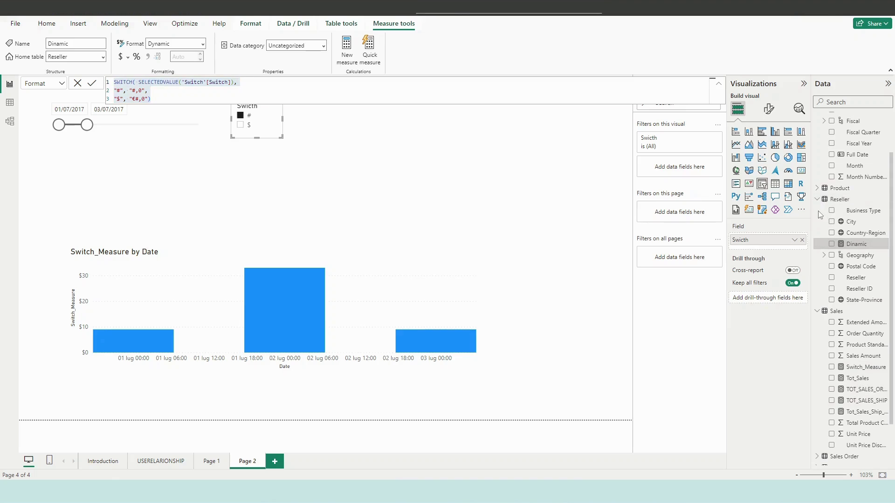
left_click(862, 368)
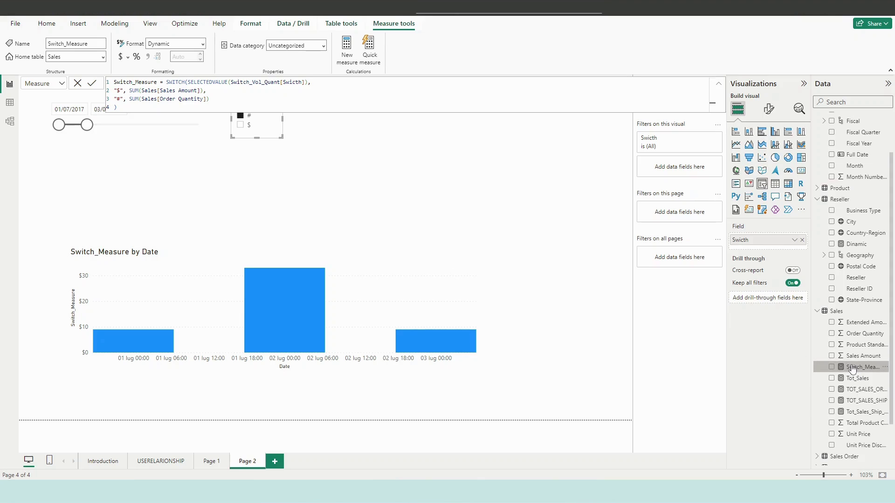
left_click(60, 84)
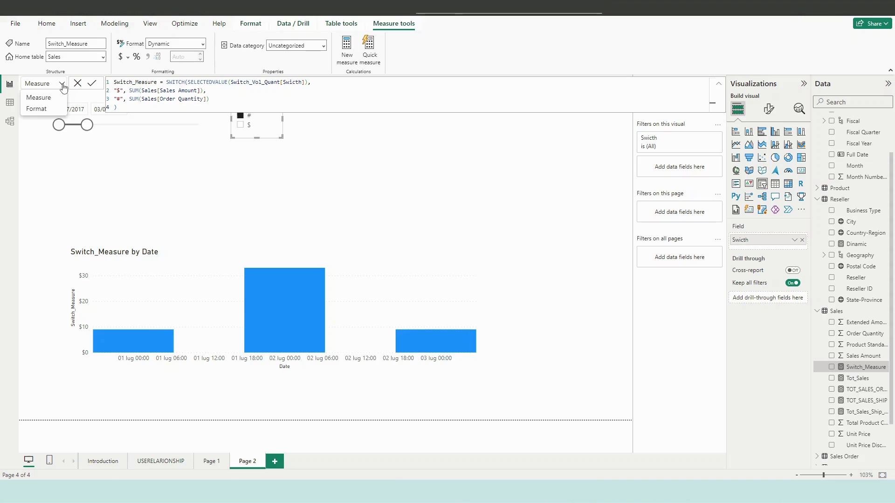
left_click(57, 114)
triple_click(114, 83)
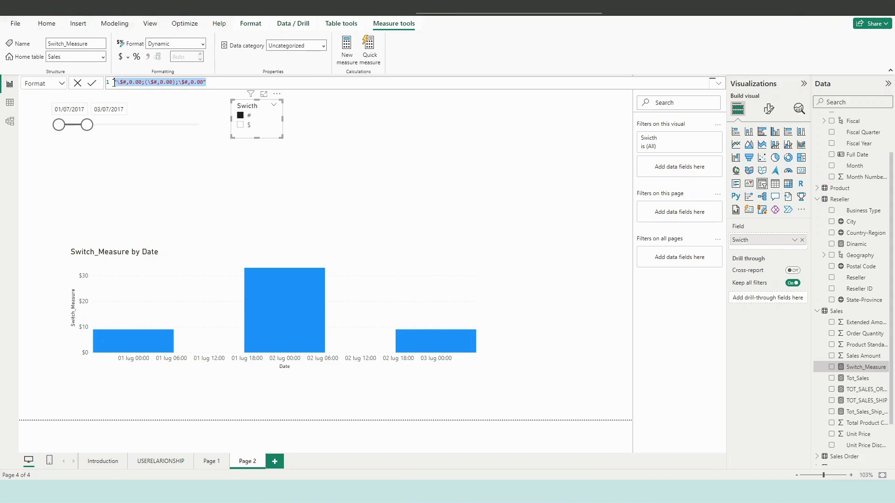
key("ctrl+v")
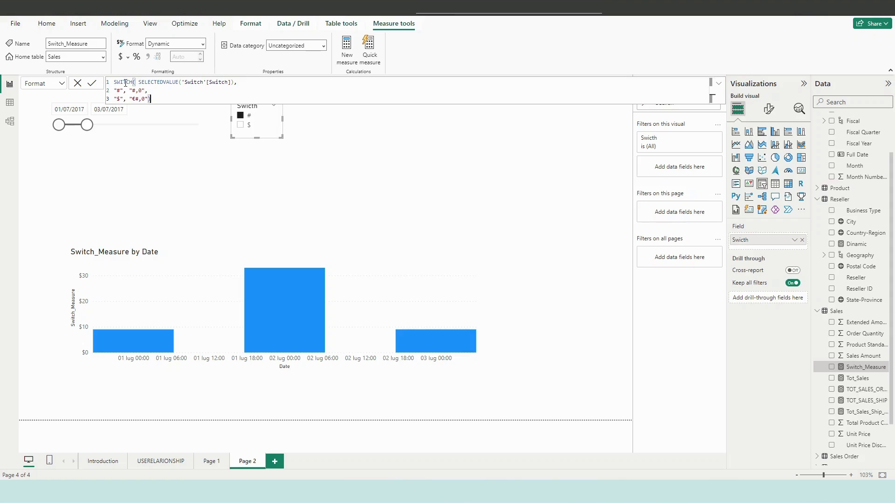
Change the table referenced by SELECTEDVALUE in the Switch_Measure format expression to 'Switch_Vol_Quant', keeping the [Switch] column reference
left_click(187, 83)
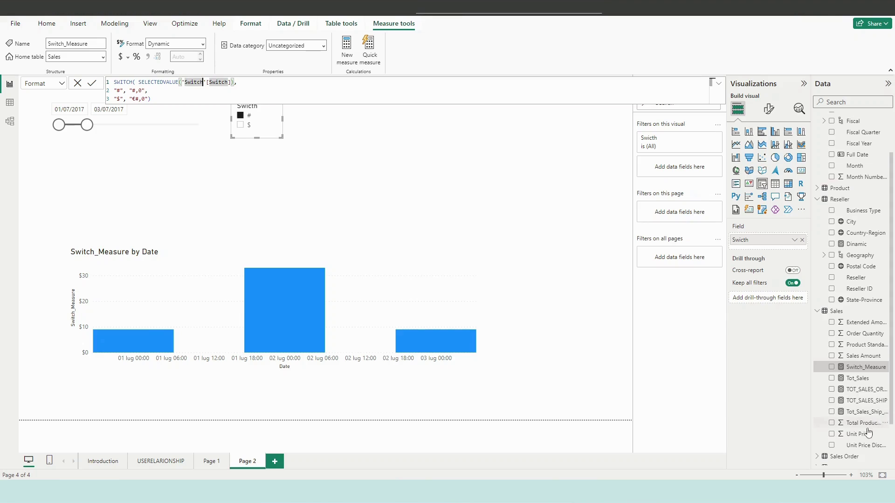
scroll(891, 427, "down", 1)
scroll(891, 427, "down", 2)
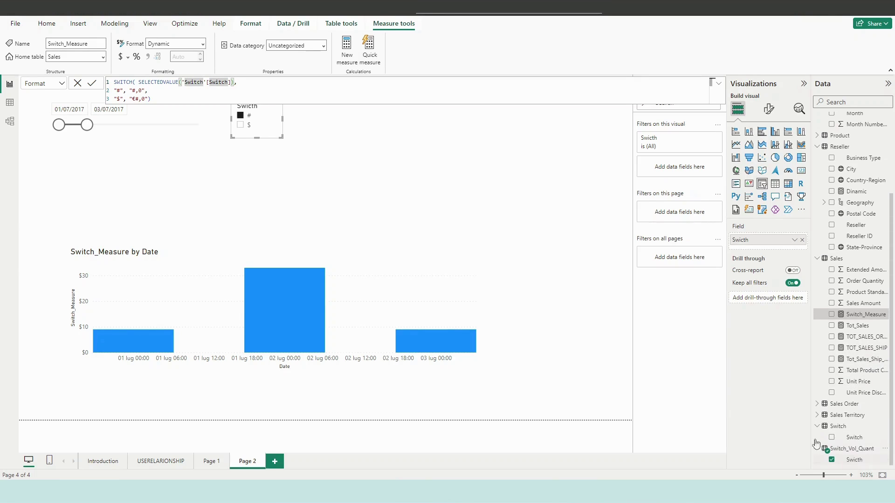
left_click(203, 82)
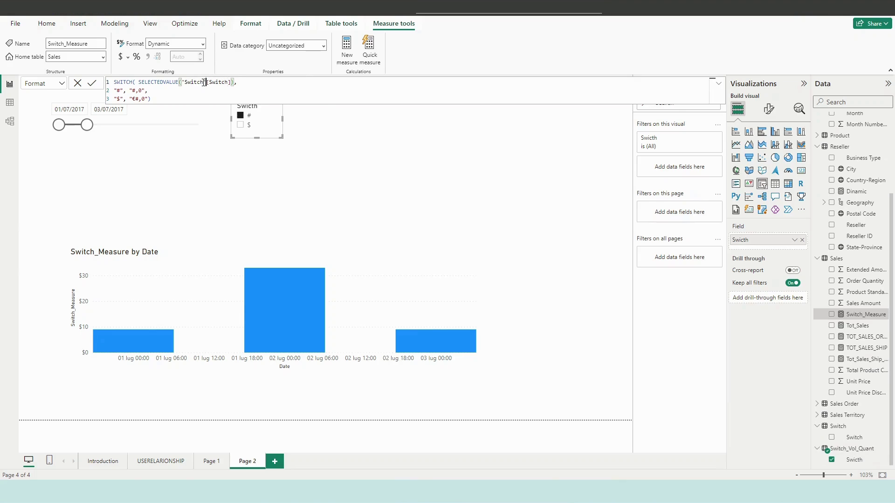
type("'")
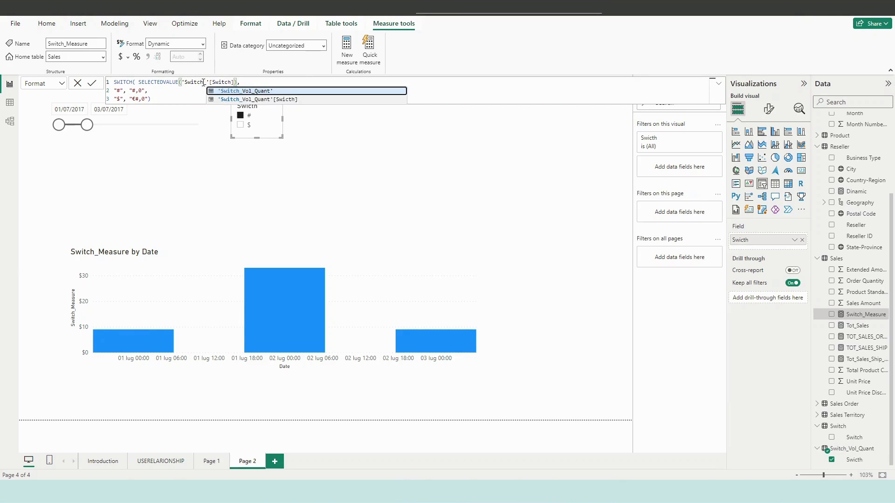
key("Tab")
left_click(150, 98)
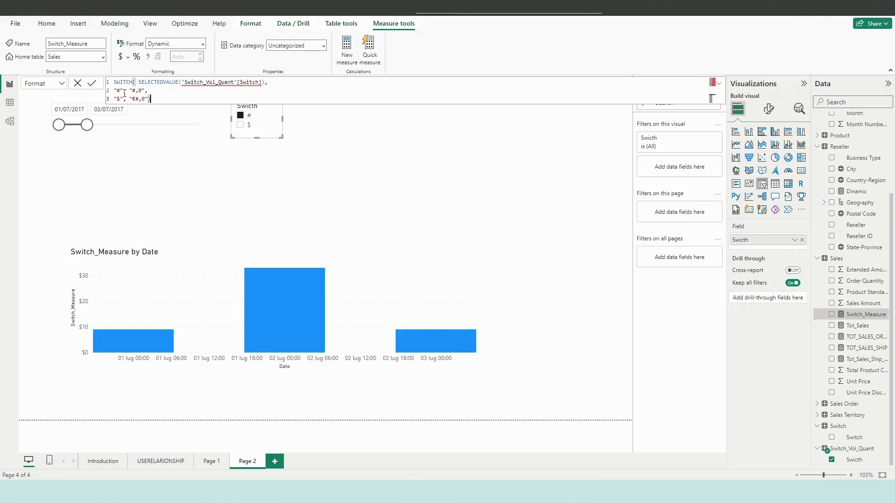
Change the format string of the "$" case to "$#,0" and commit the format expression
left_click(136, 100)
key("BackSpace")
type("$")
left_click(205, 99)
key("Up")
key("Up")
key("End")
key("Left")
key("Left")
left_click(182, 91)
left_click(243, 82)
key("End")
key("Left")
key("Left")
left_click(149, 90)
left_click(159, 102)
left_click(93, 84)
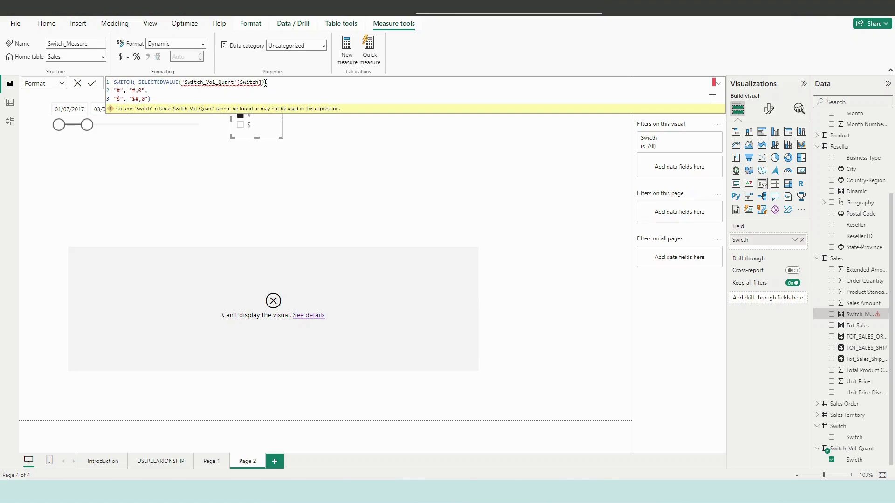
Correct the SELECTEDVALUE argument to 'Switch_Vol_Quant'[Swicth], remove the leftover [Switch] reference and commit the format expression
left_click(265, 83)
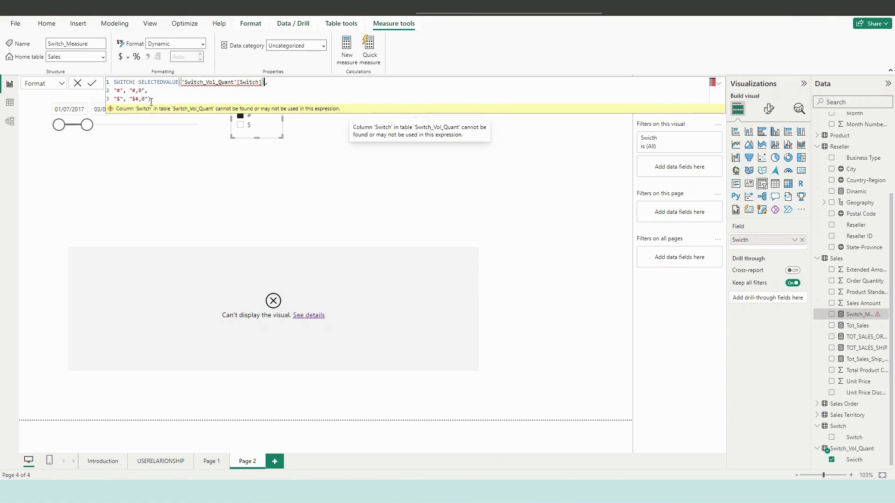
double_click(203, 82)
type("Sw")
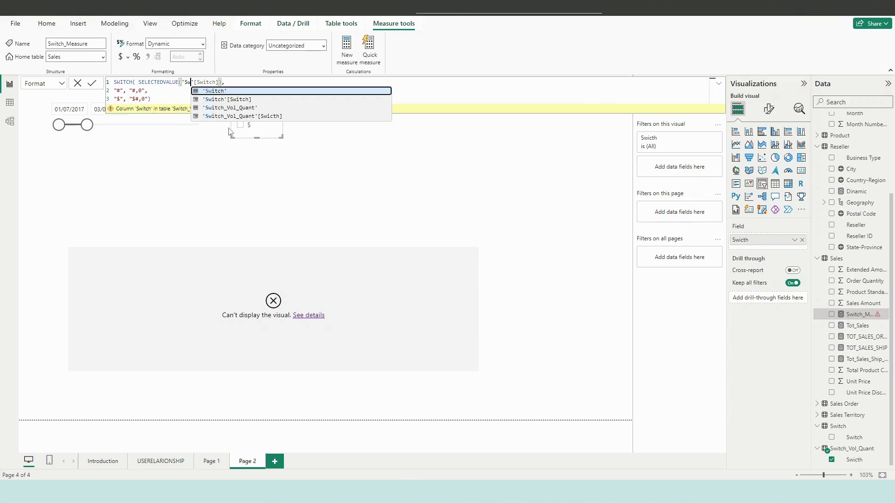
left_click(251, 107)
left_click(275, 95)
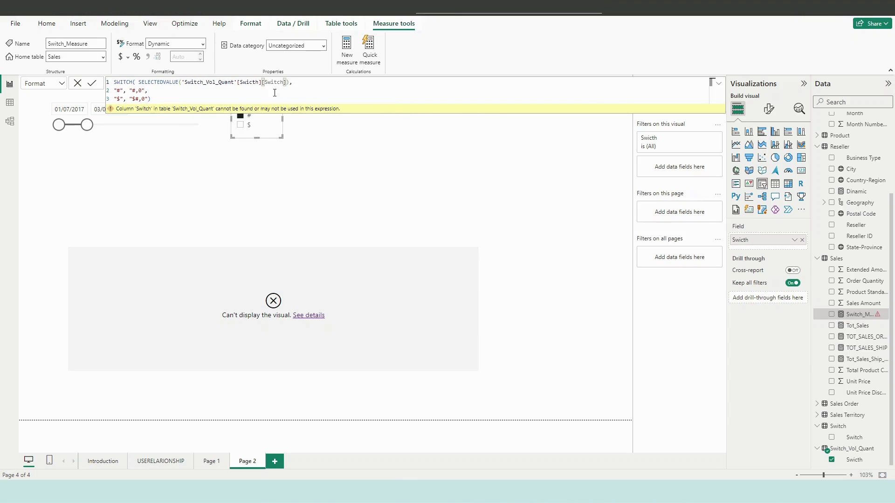
key("Delete")
key("Delete")
key("Delete")
key("Delete")
key("Delete")
key("Delete")
key("Delete")
key("Delete")
left_click(91, 83)
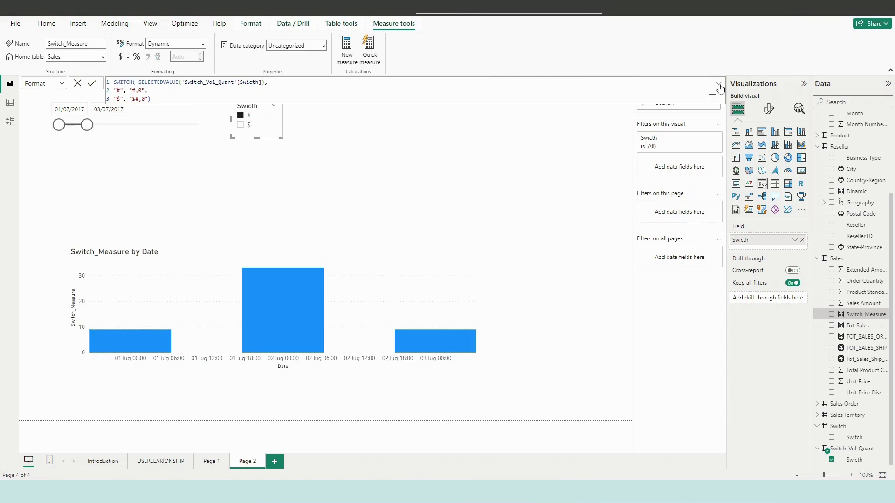
left_click(719, 86)
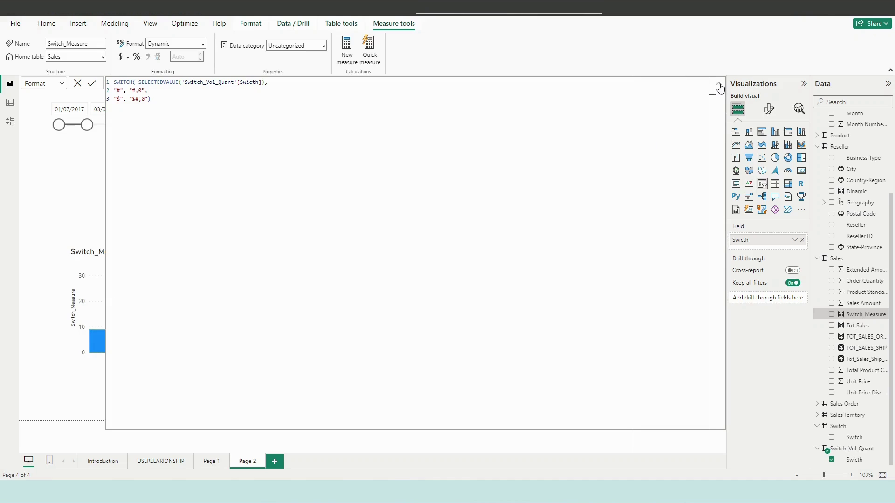
left_click(718, 86)
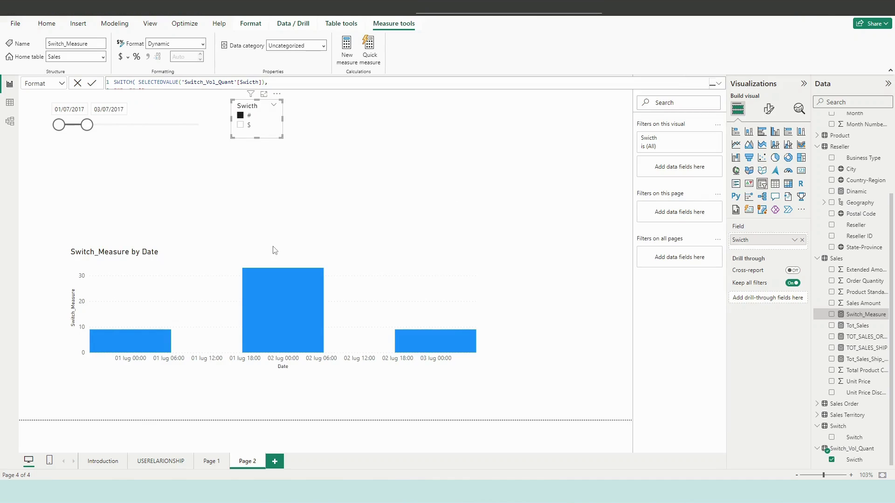
Test the Swicth slicer with $ and return it to #, and extend the date slicer's end date to 08/07/2017
left_click(241, 125)
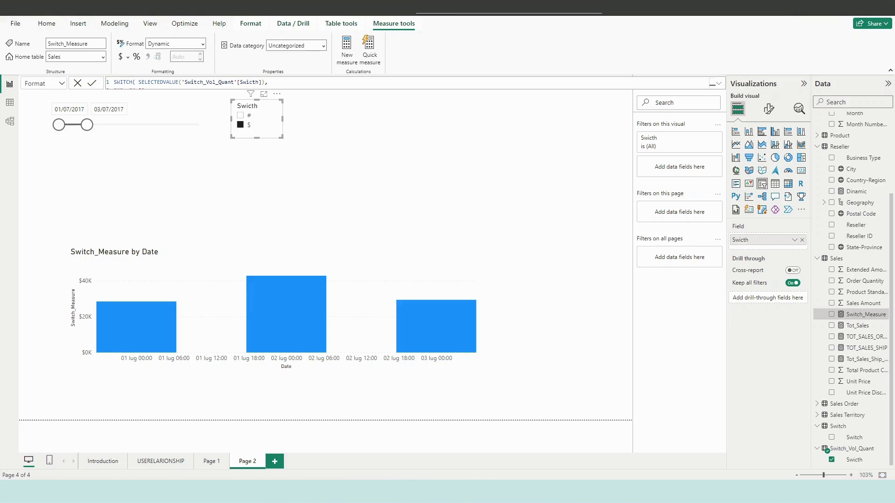
left_click(241, 116)
left_click_drag(86, 125, 157, 125)
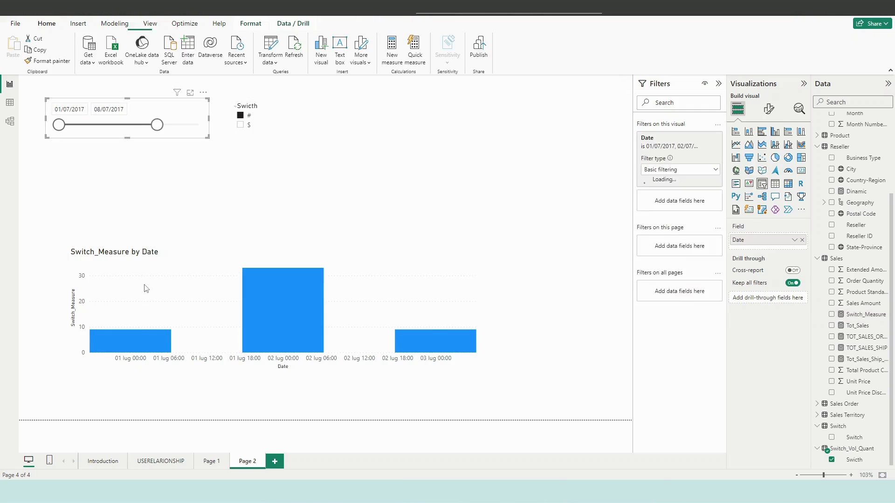